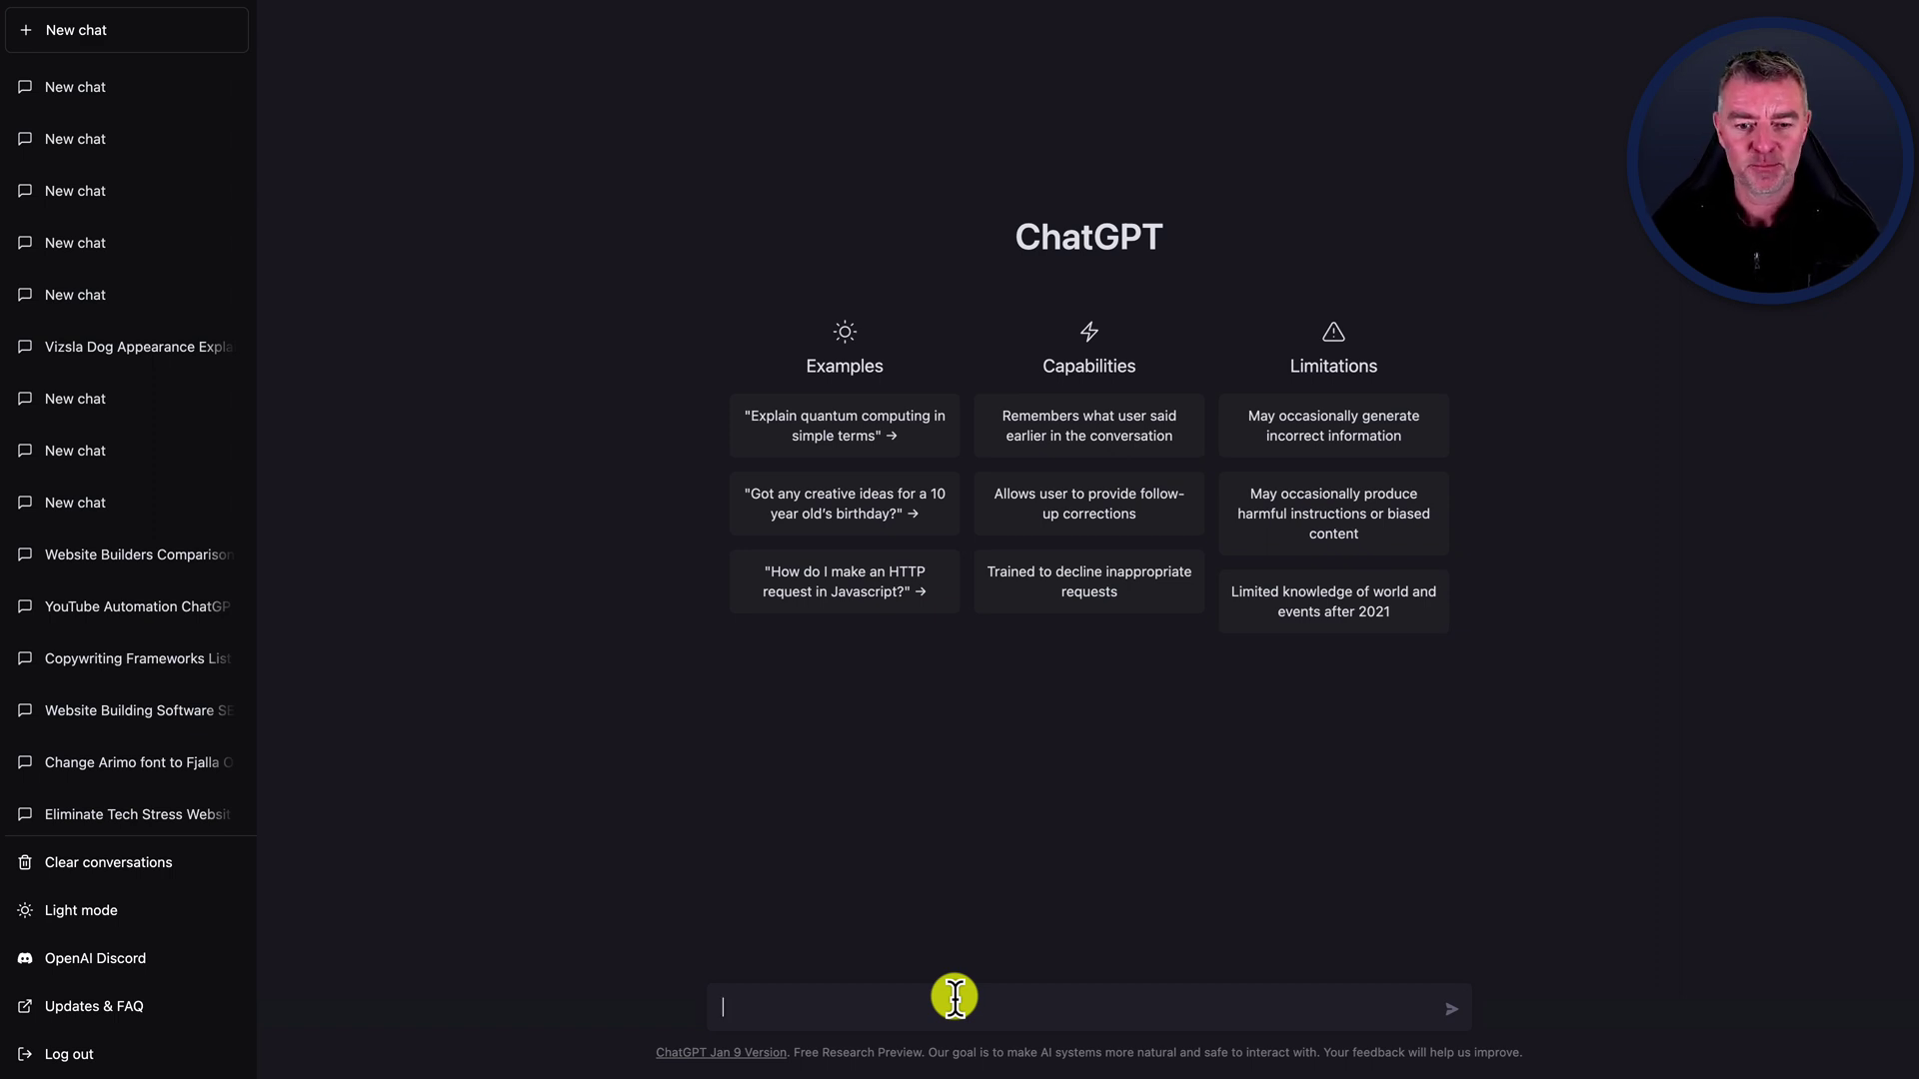
# Ask ChatGPT for an email telling my wife I'll be late and will take her to her favourite restaurant.
pyautogui.write('Can ')
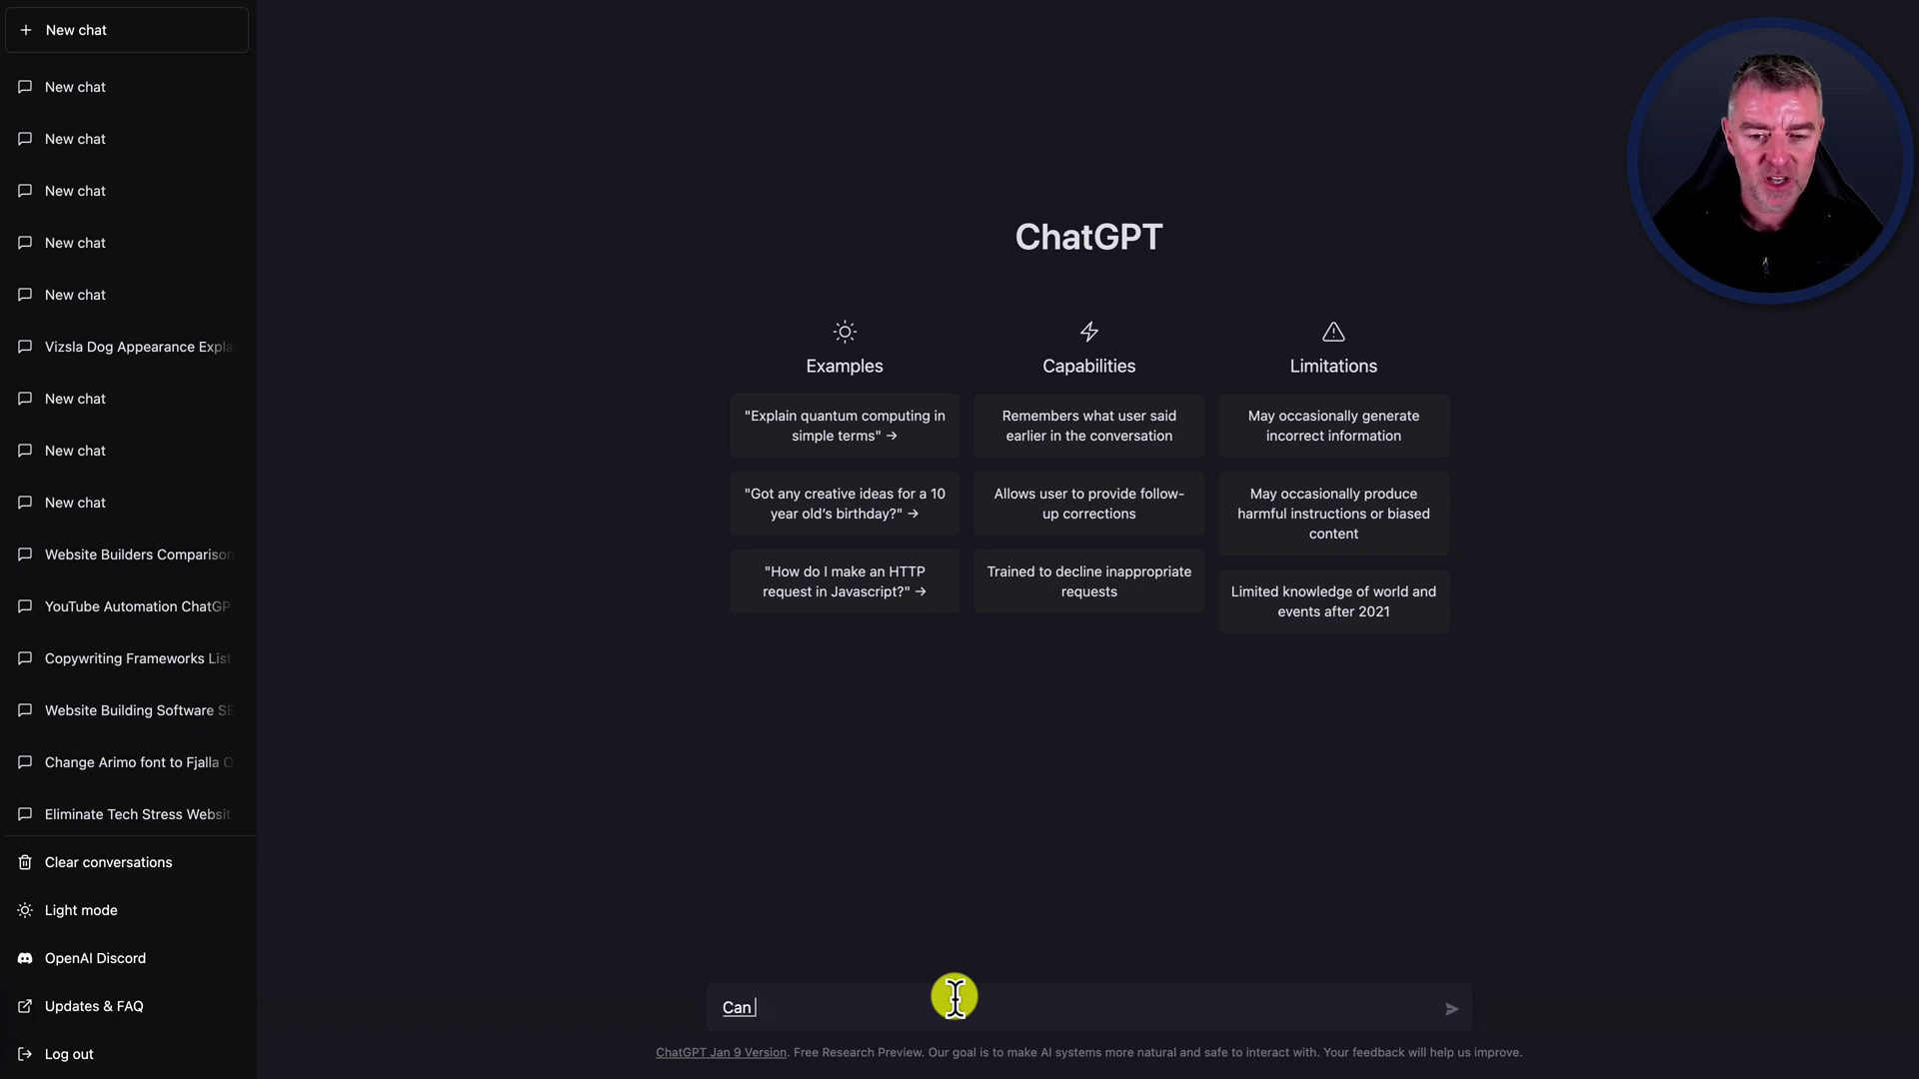
pyautogui.write("you please write an email to my wife's name is Hannah")
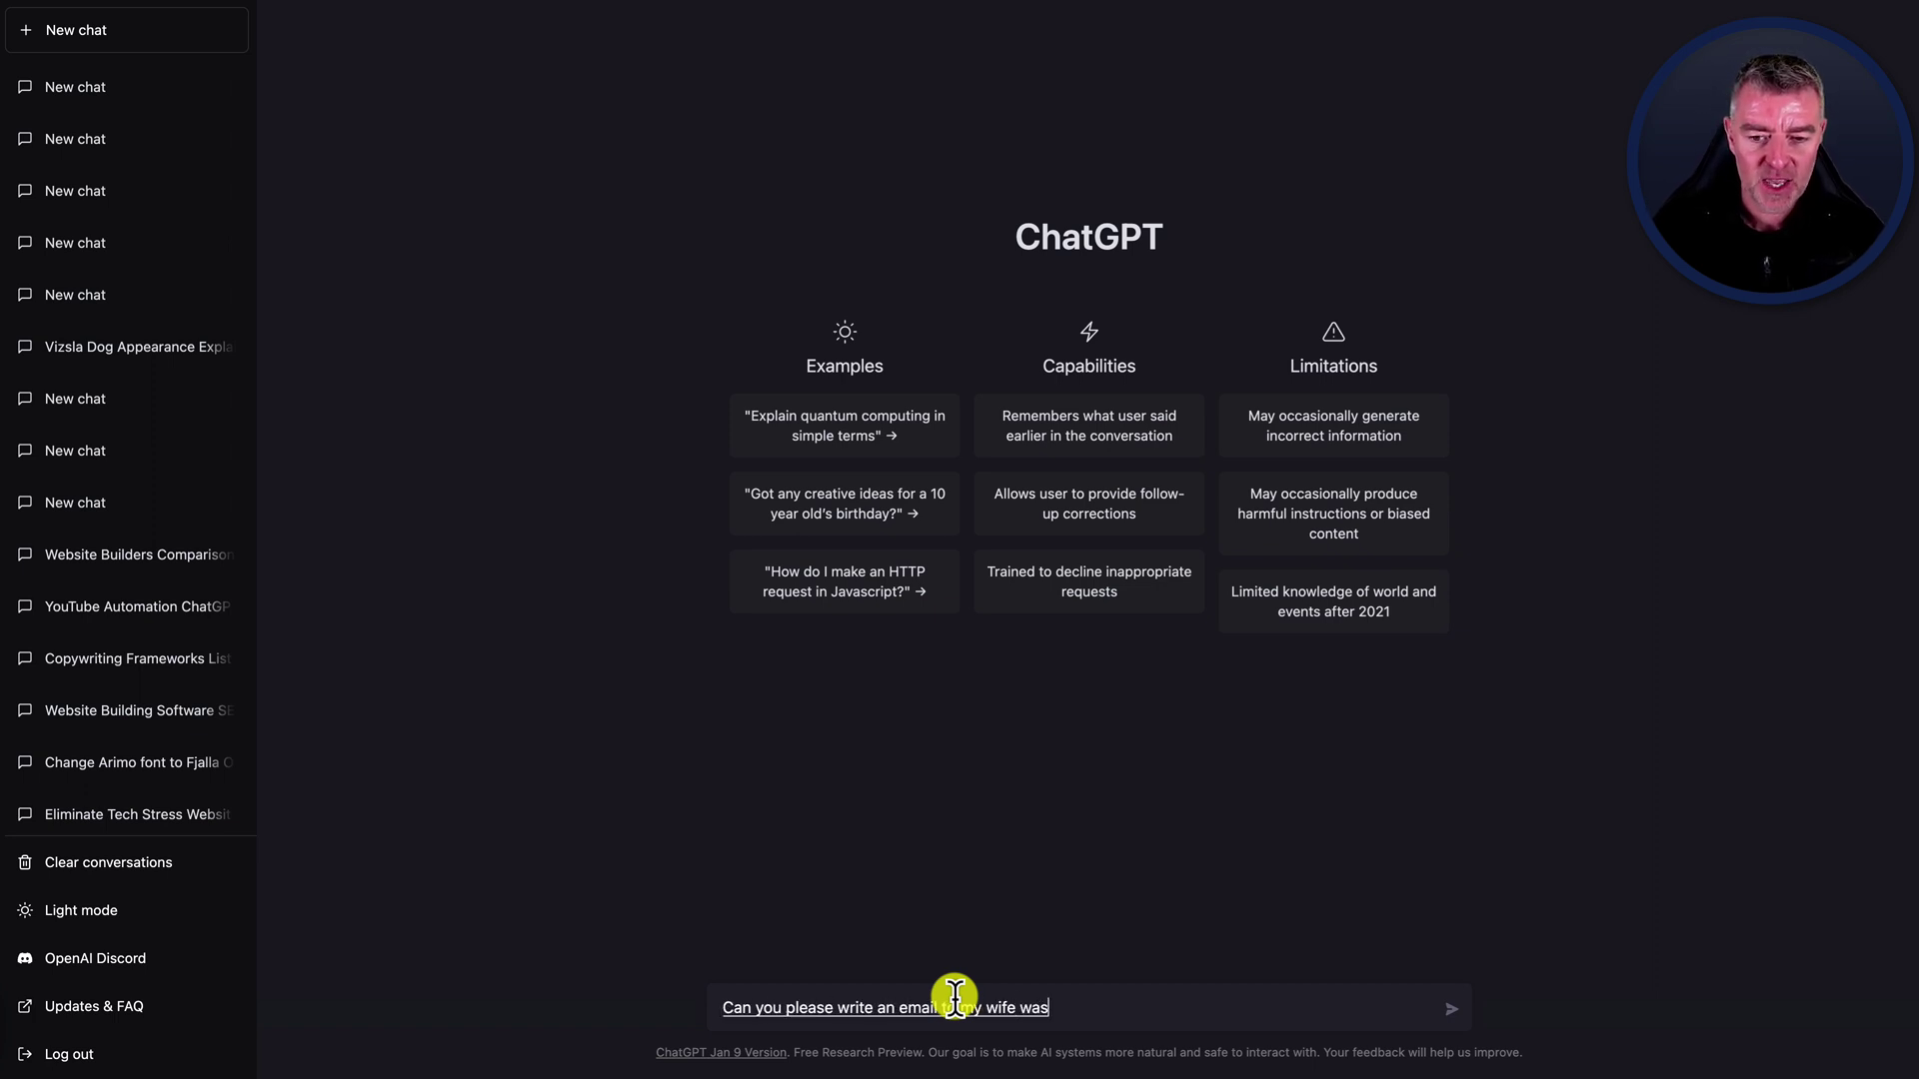
pyautogui.write(' and')
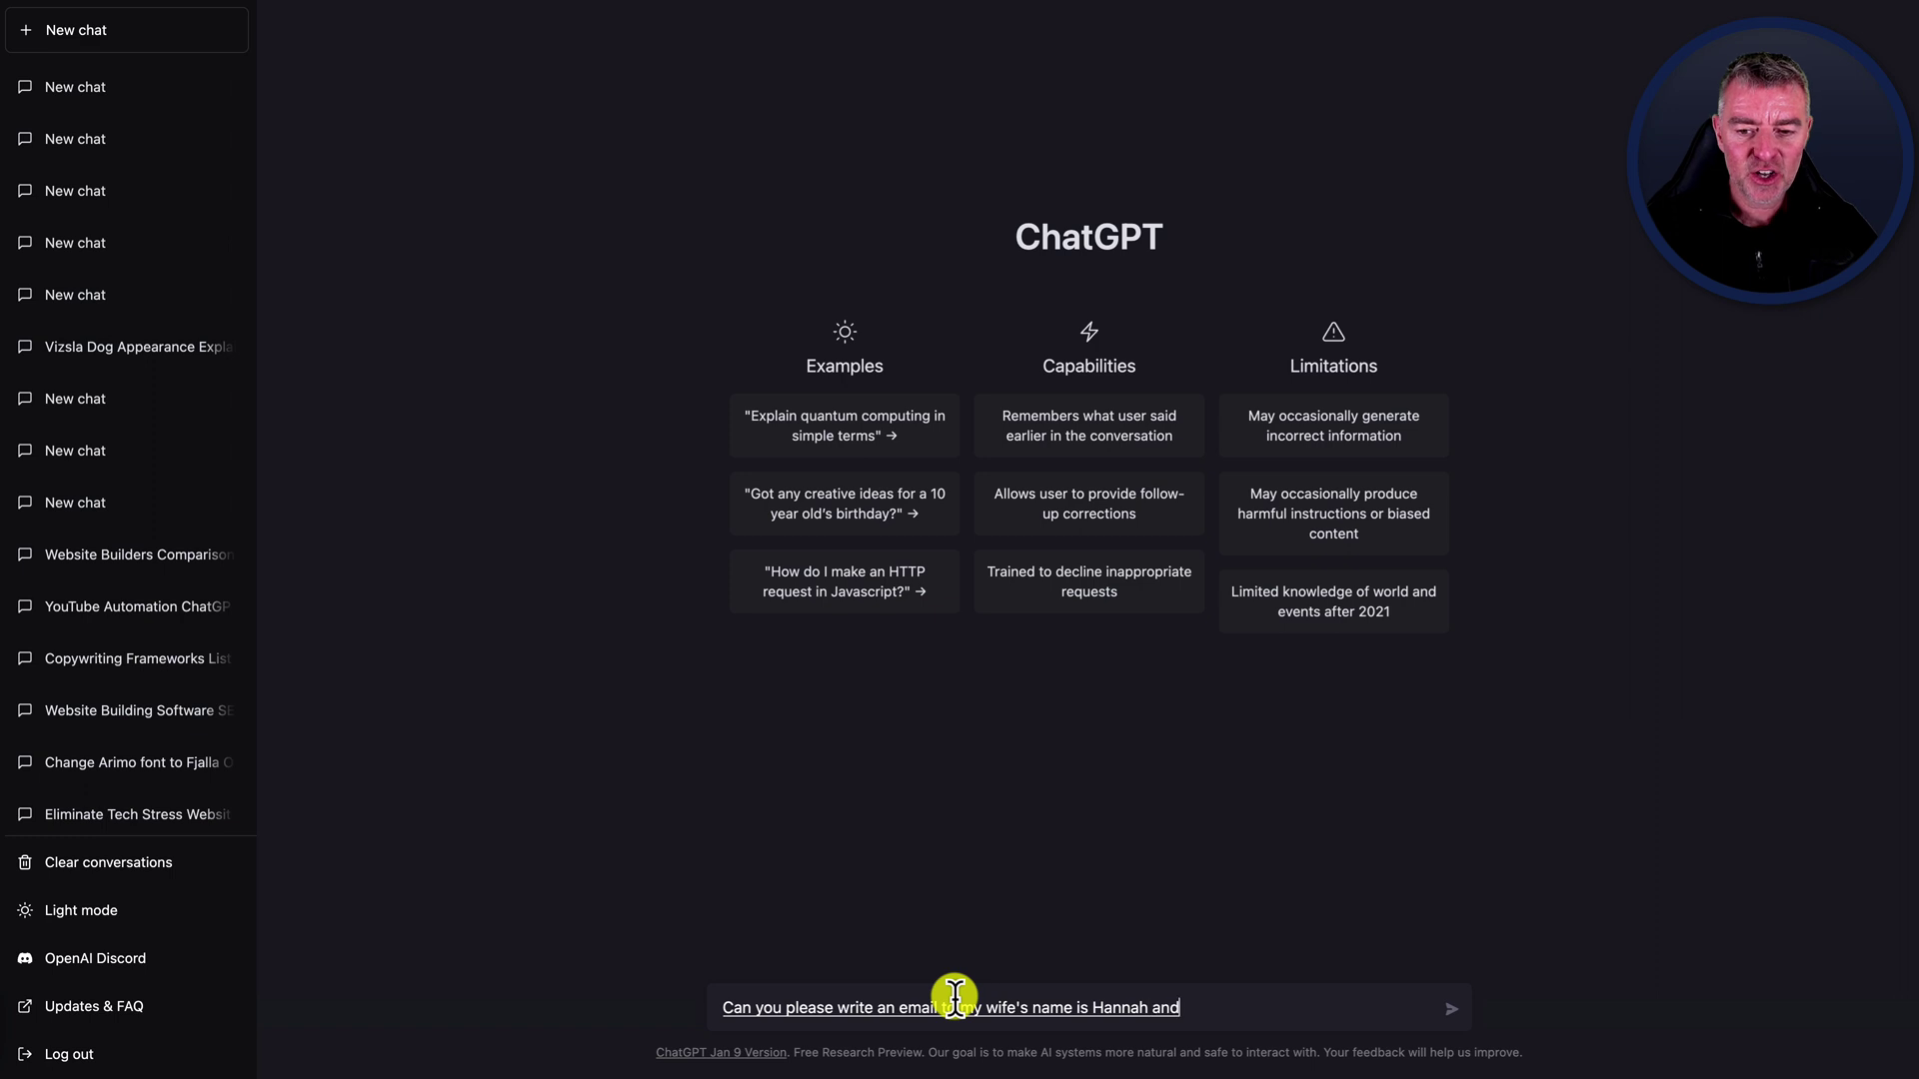
pyautogui.write(" let her know that I'm going to be one hour")
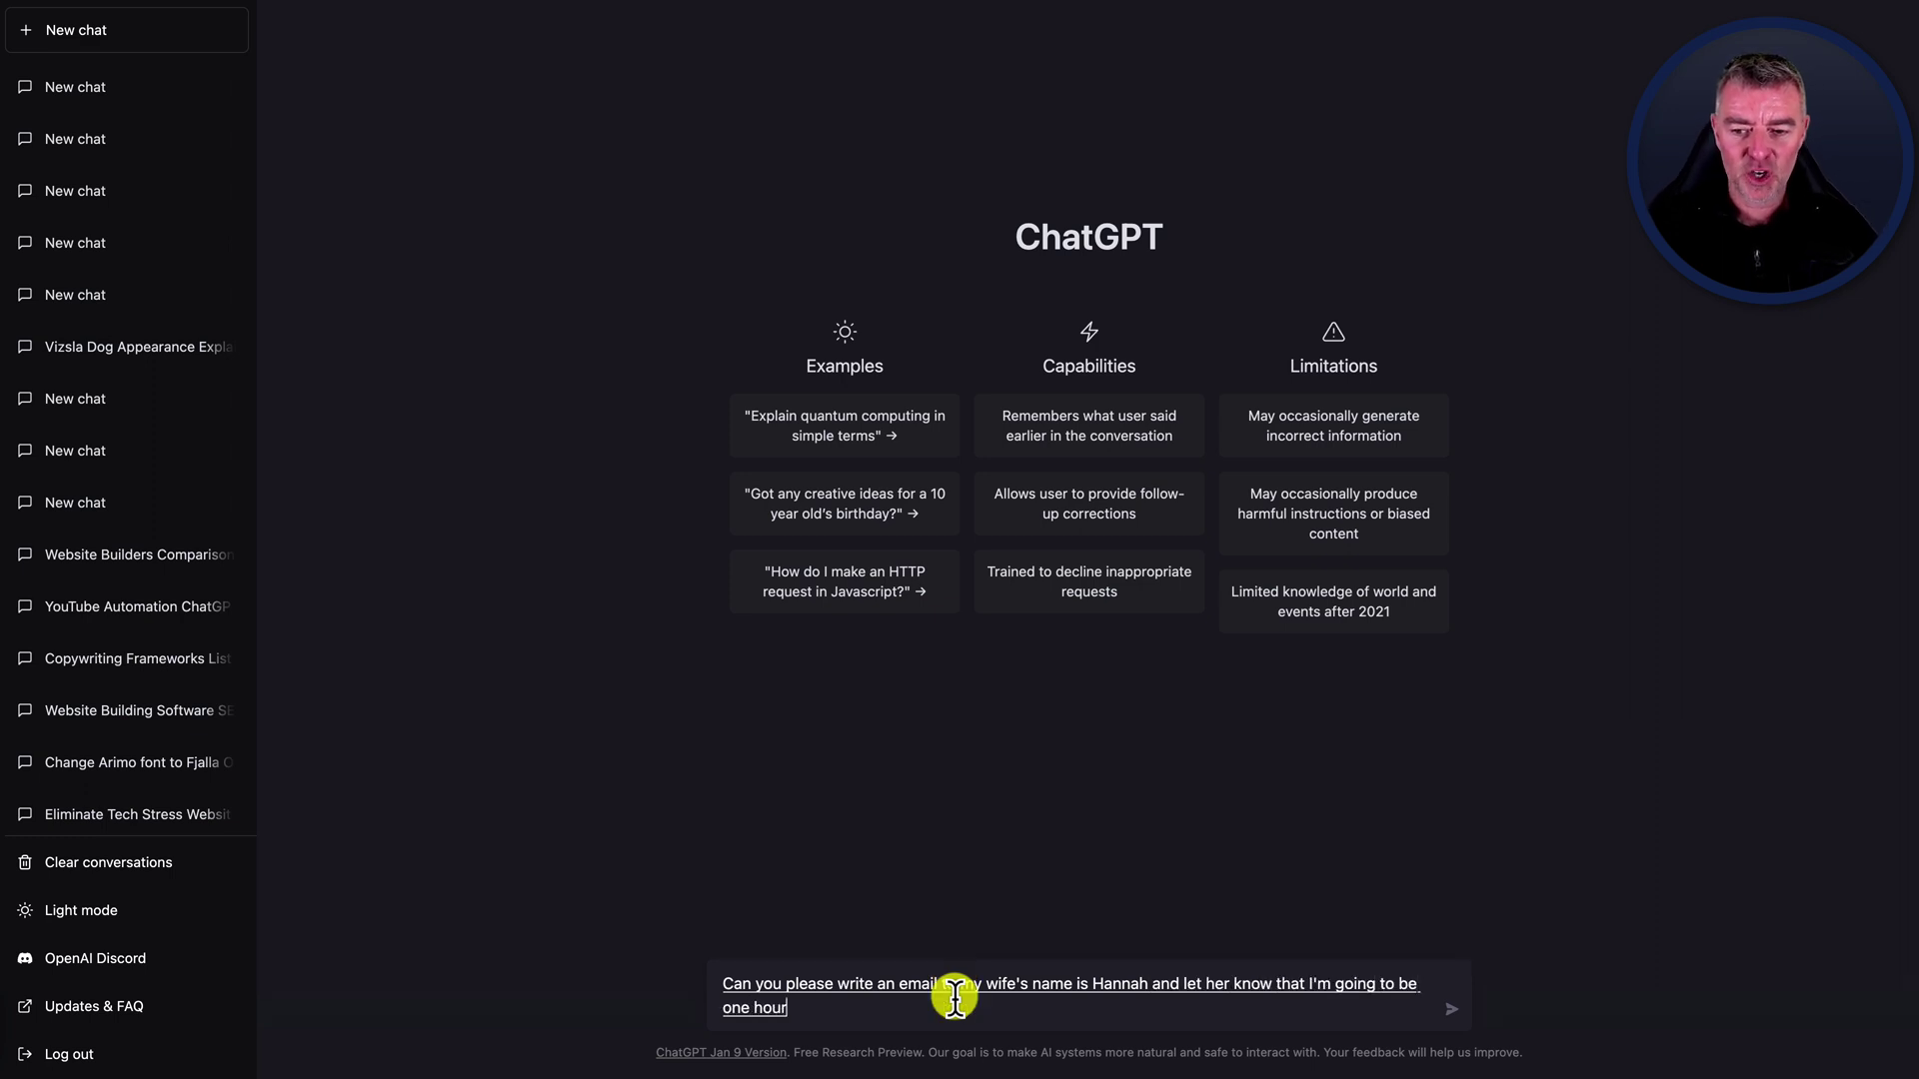
pyautogui.write(' late home from the')
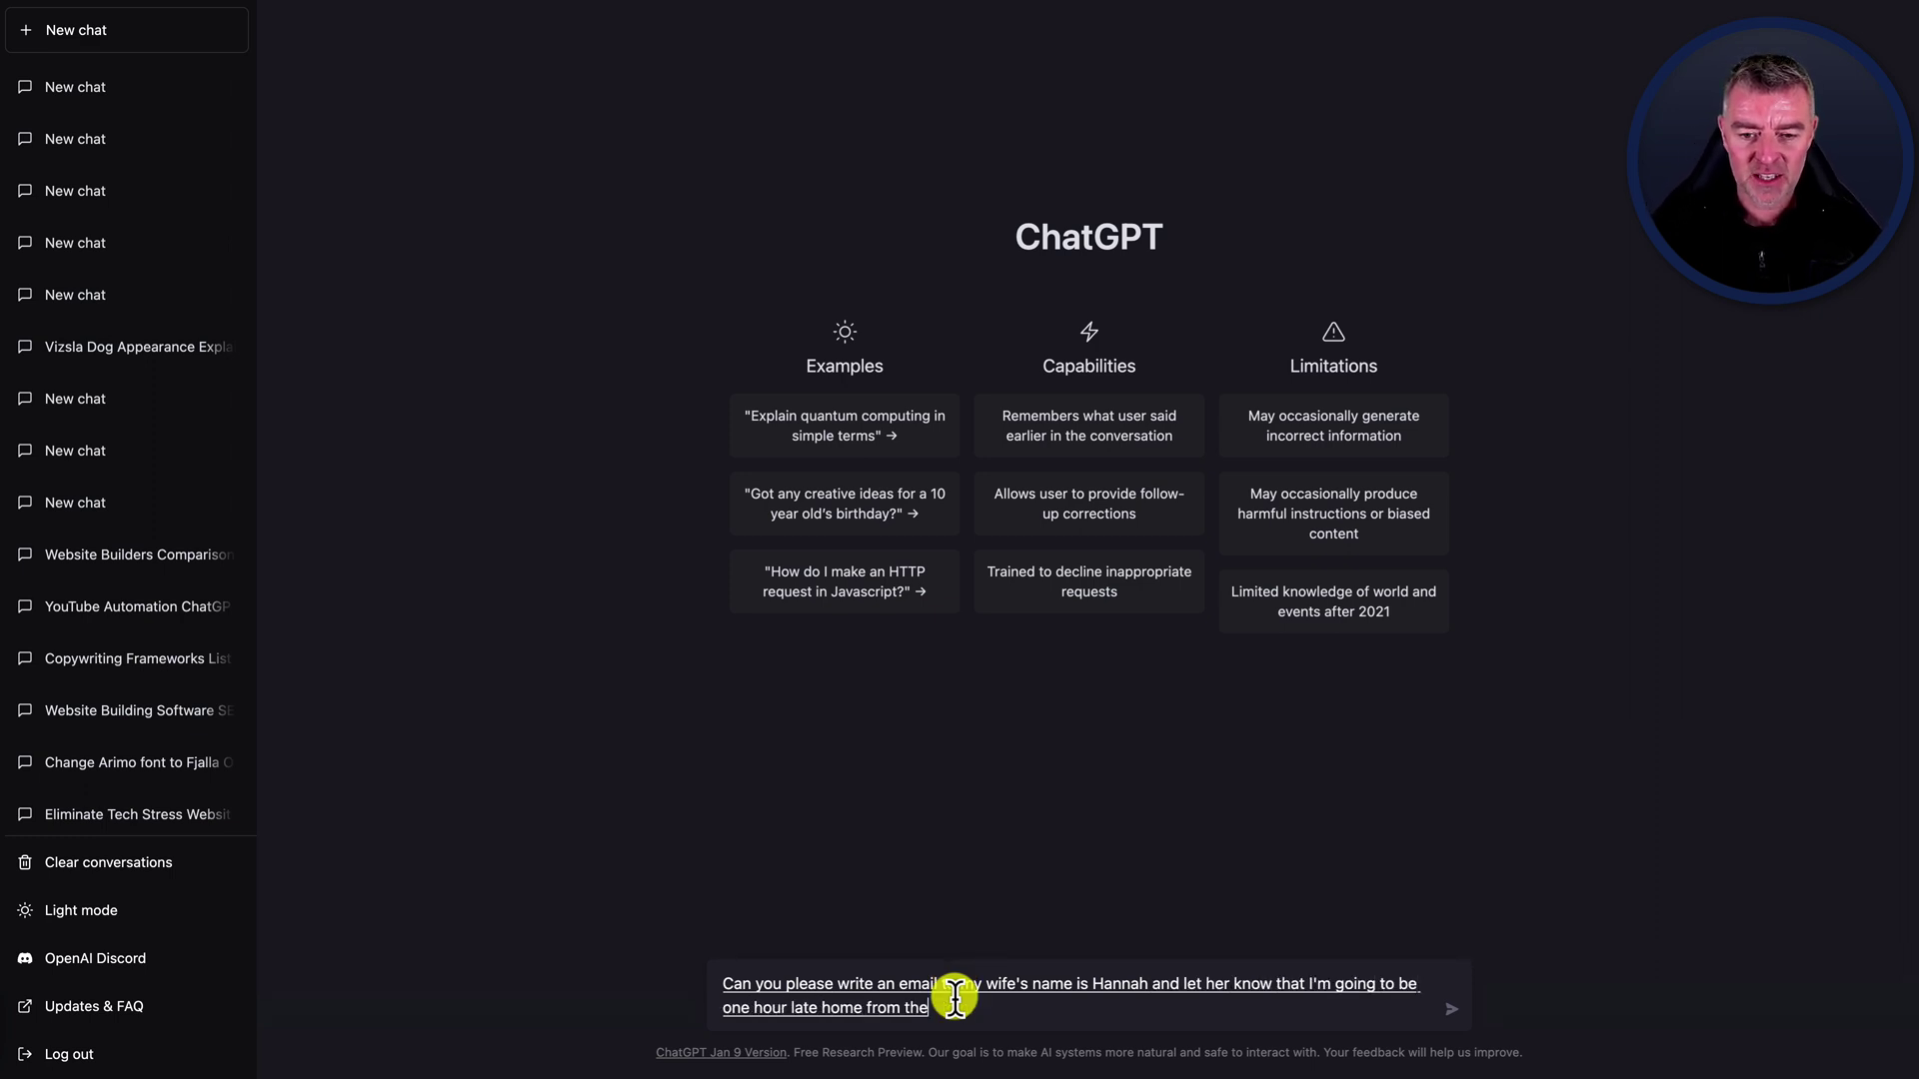
pyautogui.write(' office as I have so much work to do')
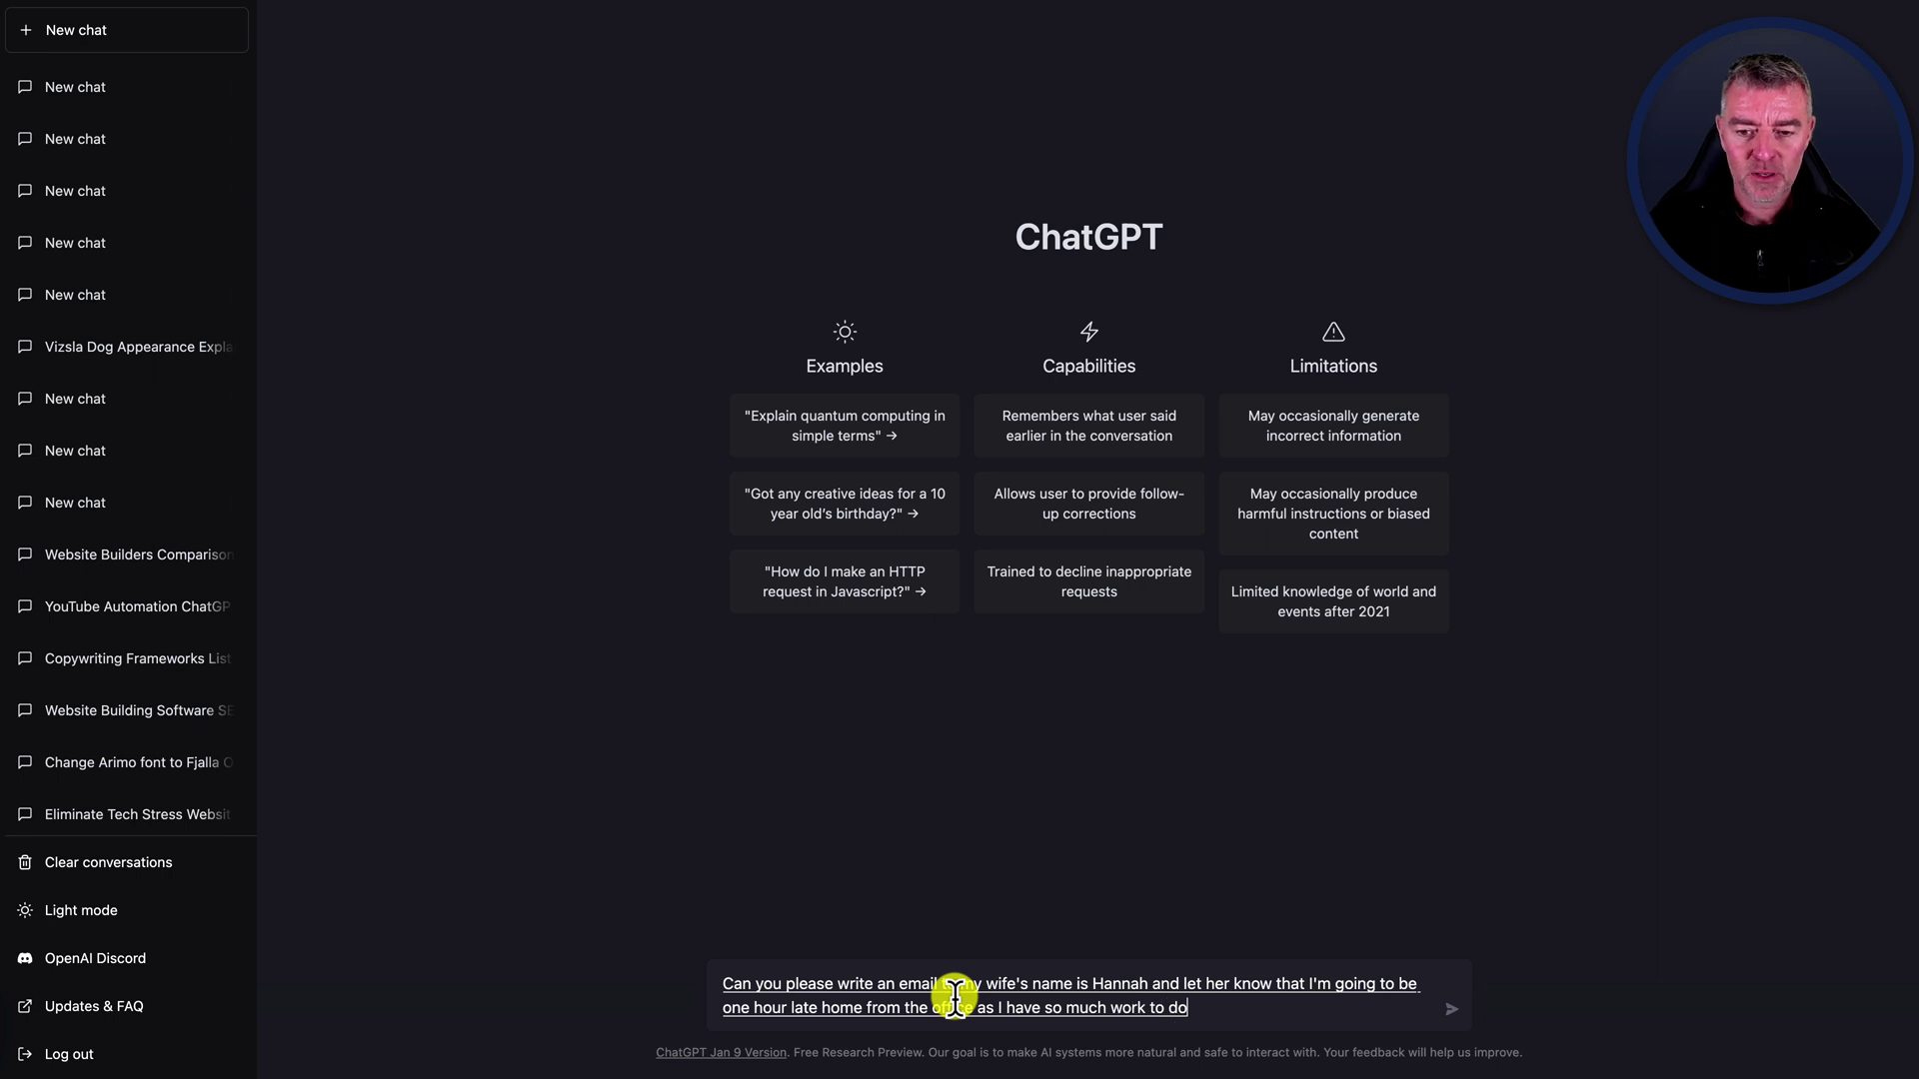
pyautogui.write(', but please let her know')
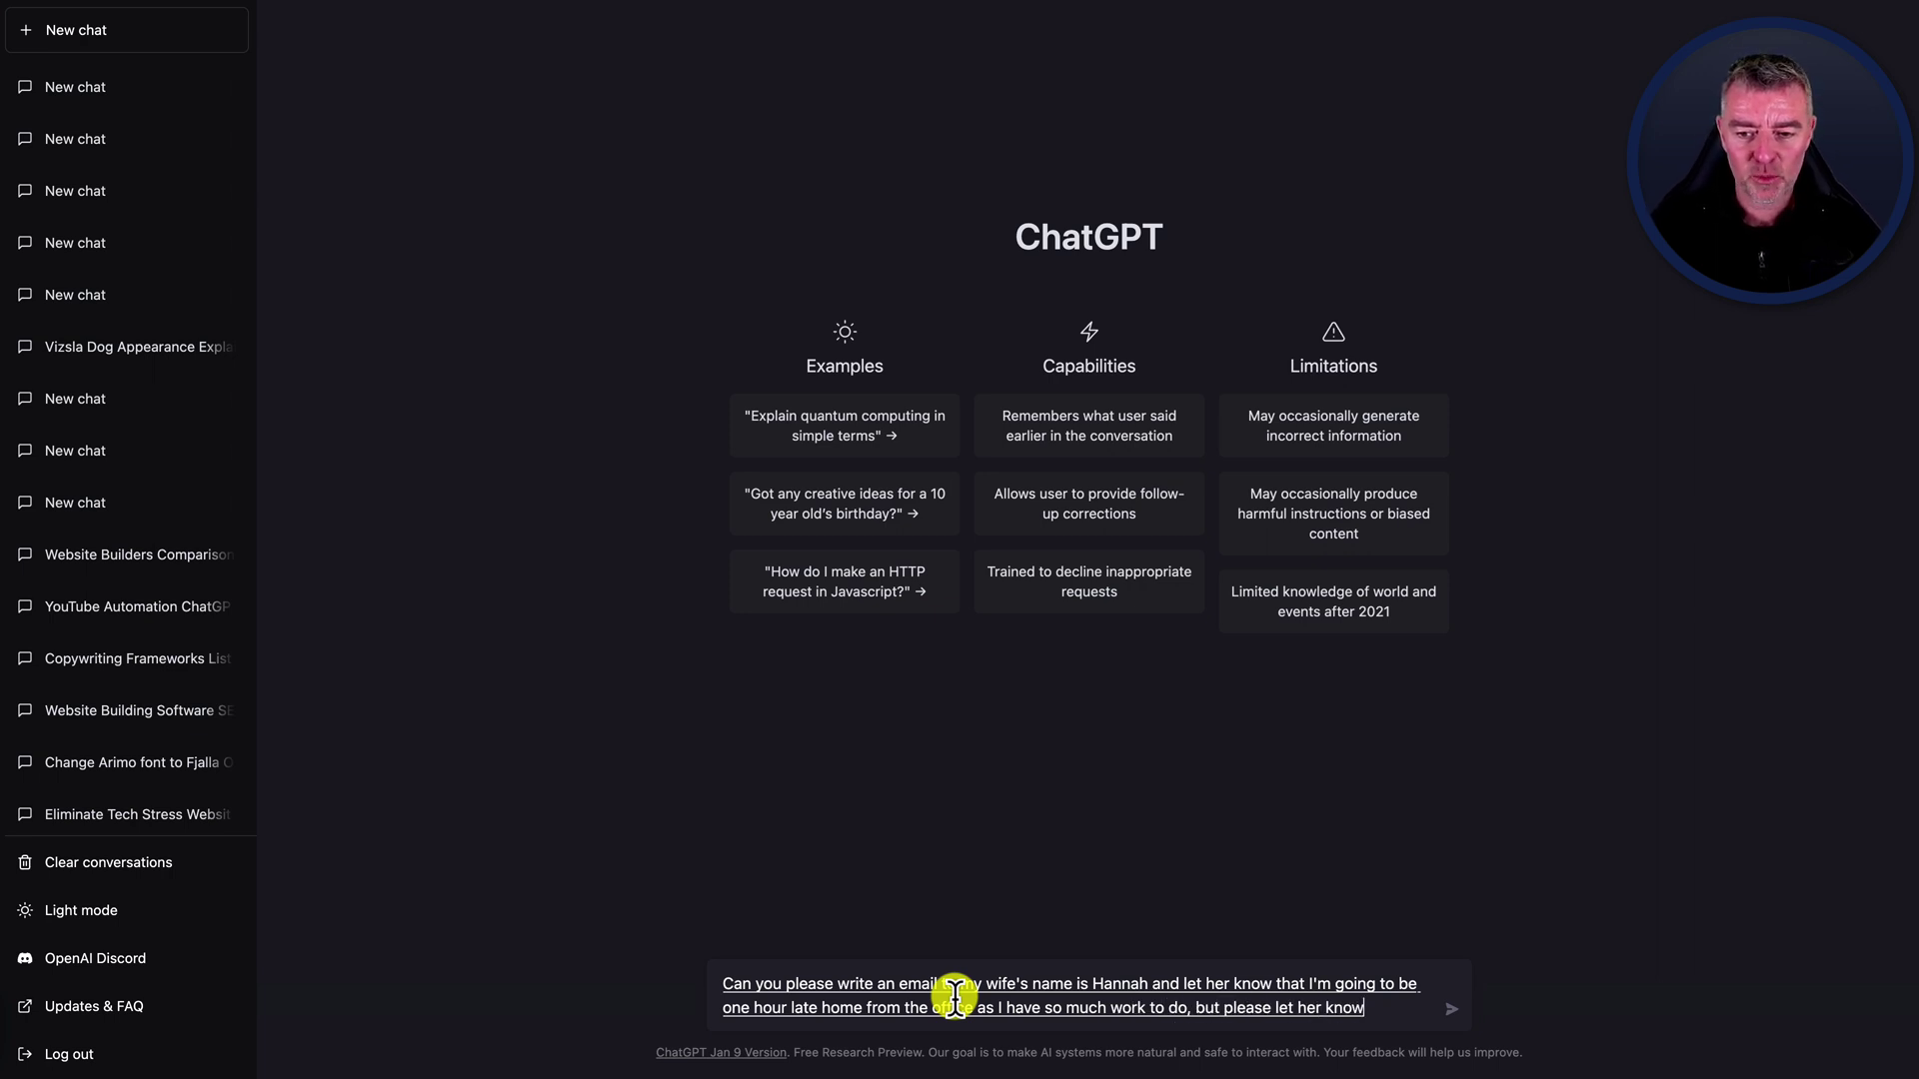
pyautogui.write(' that I will make it up to her when I come')
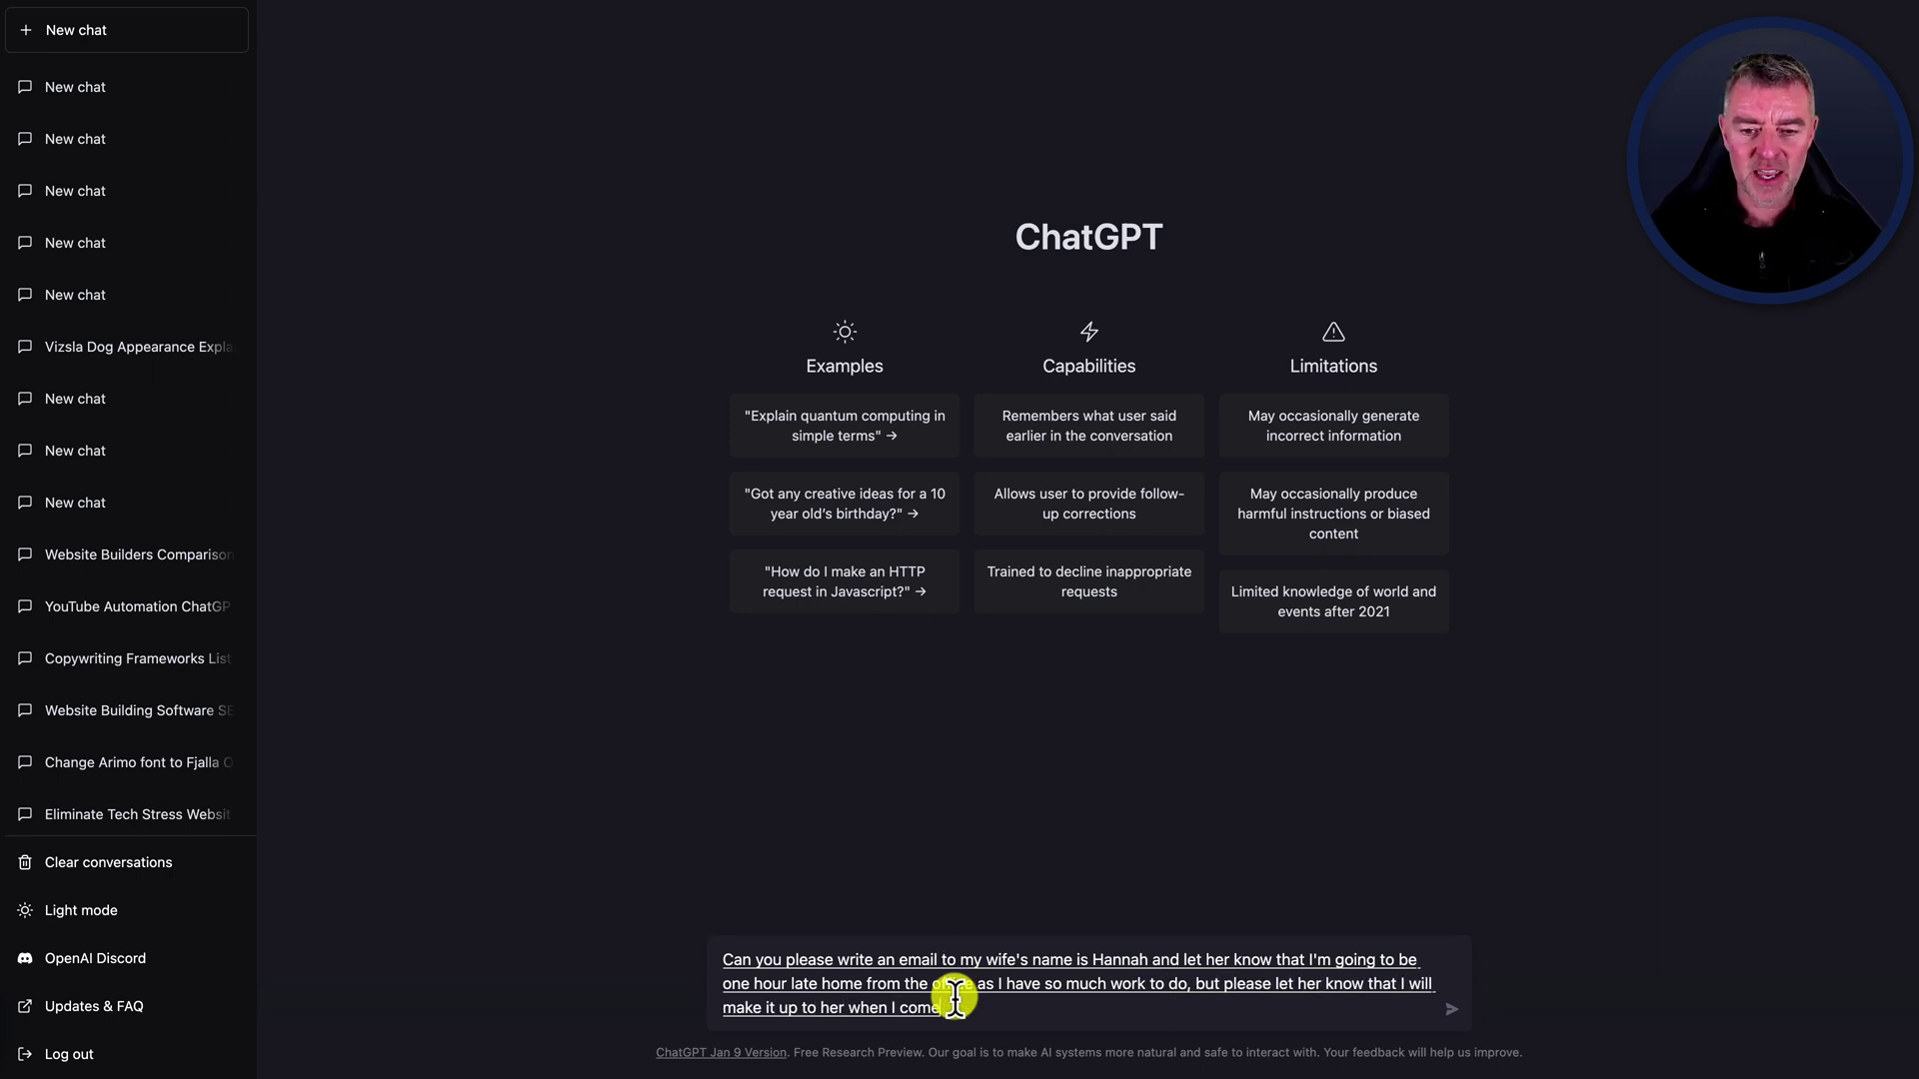
pyautogui.write(' back and take her out for a lovely meal at')
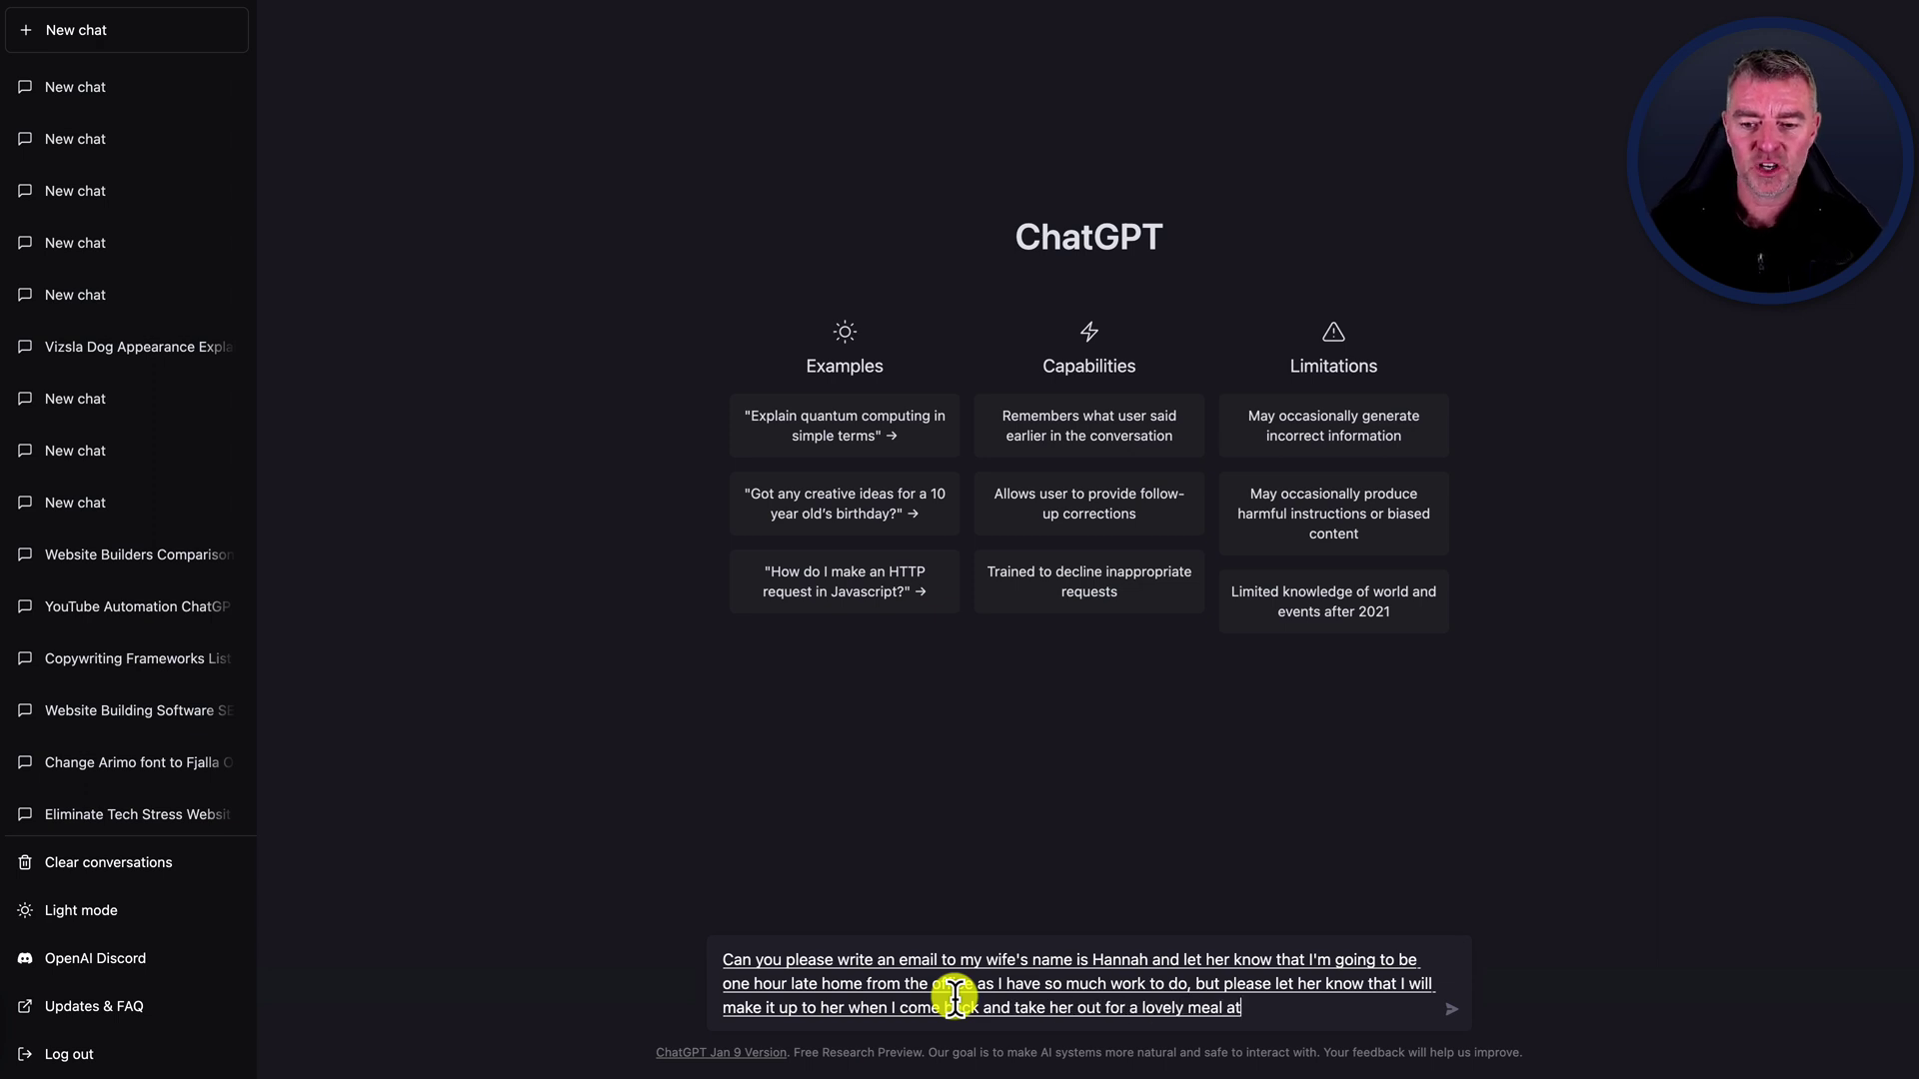
pyautogui.press('BackSpace')
pyautogui.write('s a favourite restaurant')
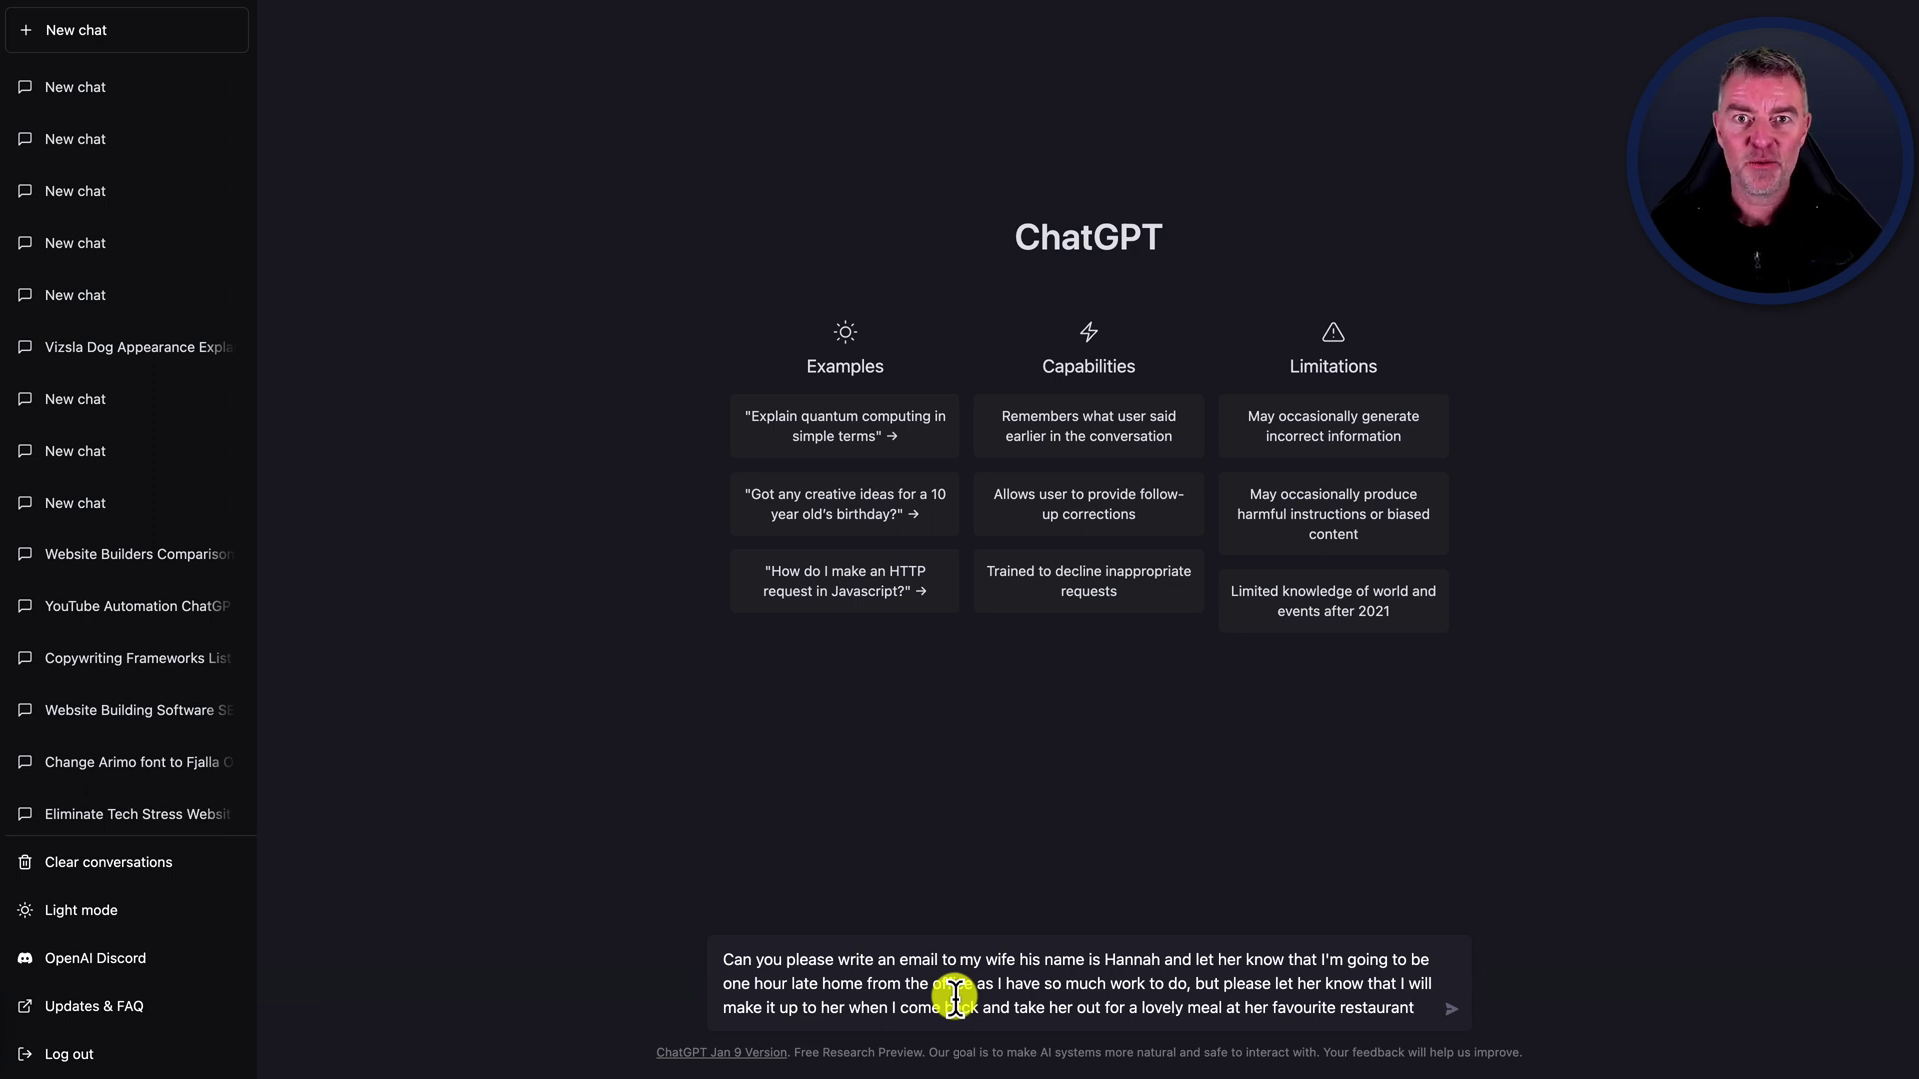
pyautogui.press('Return')
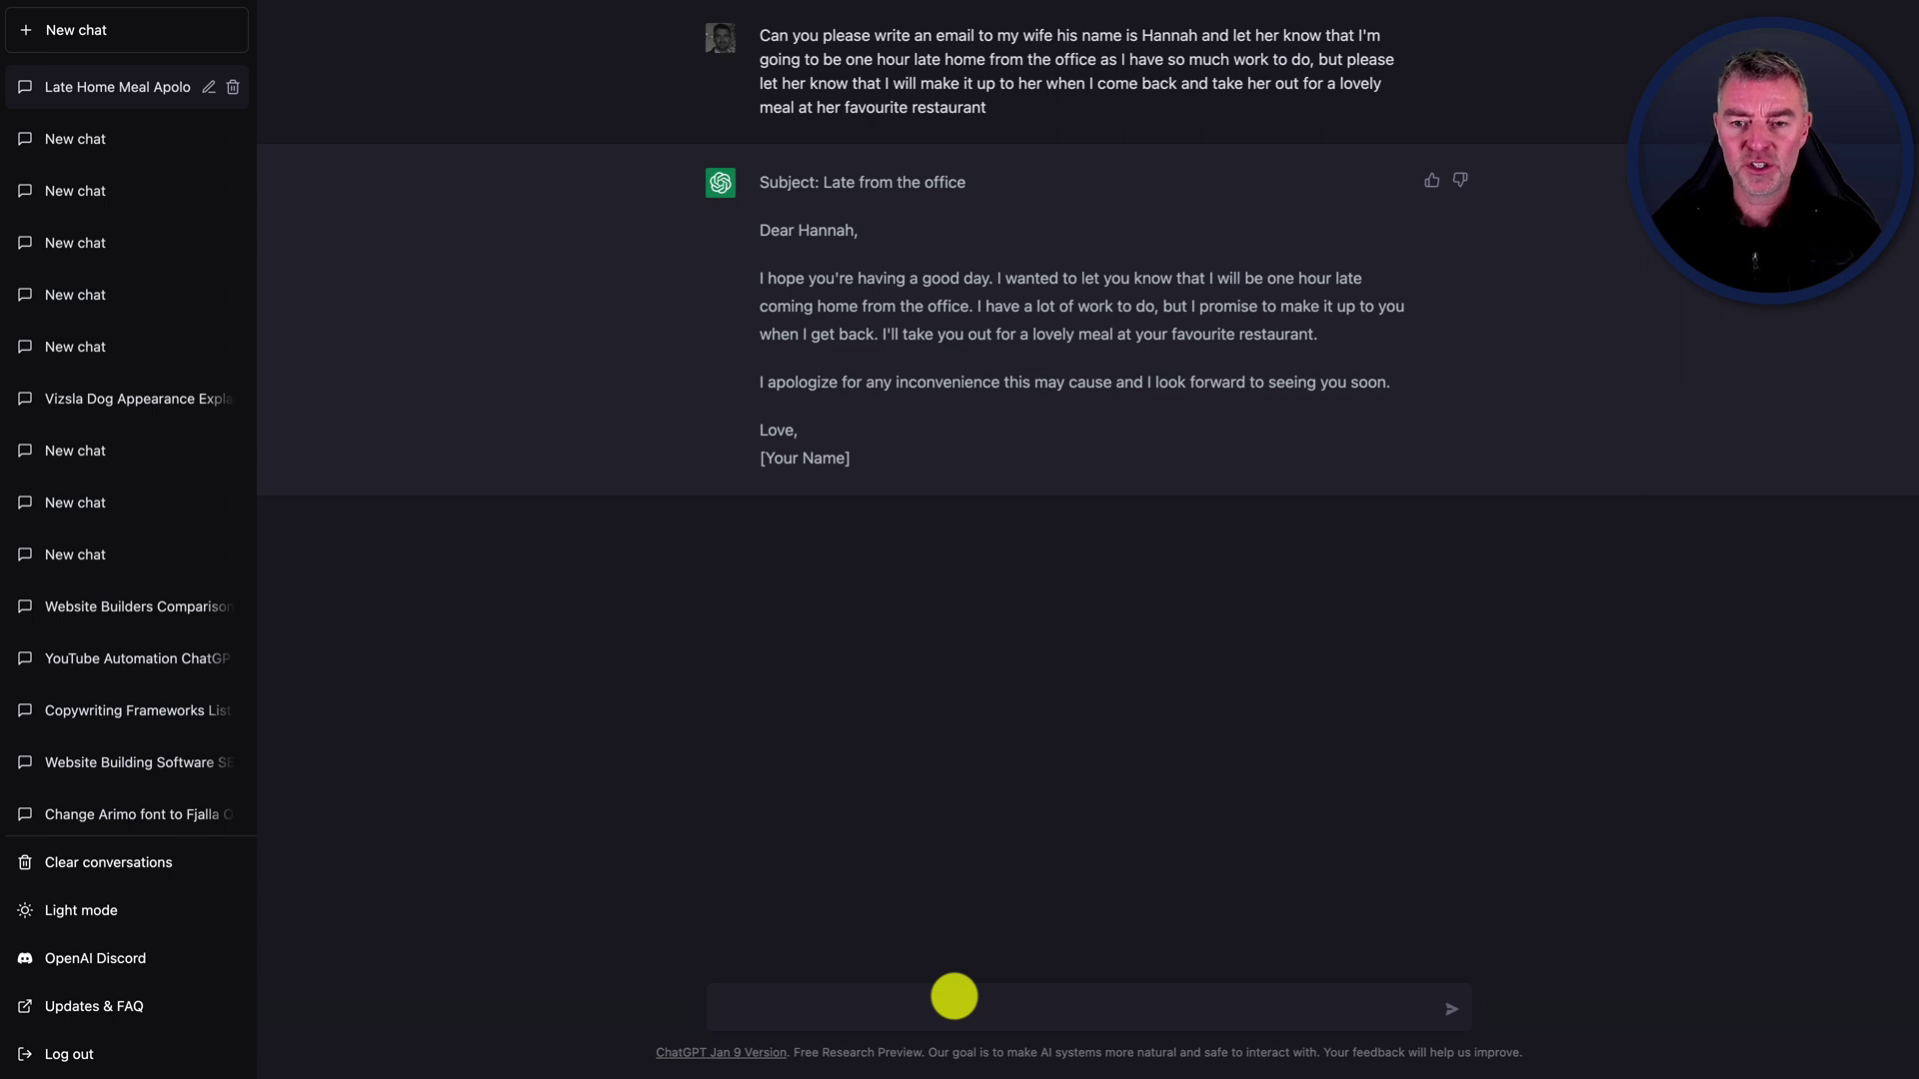
# Once the 'Late from the office' email is finished, focus the message box for a follow-up.
pyautogui.click(779, 1003)
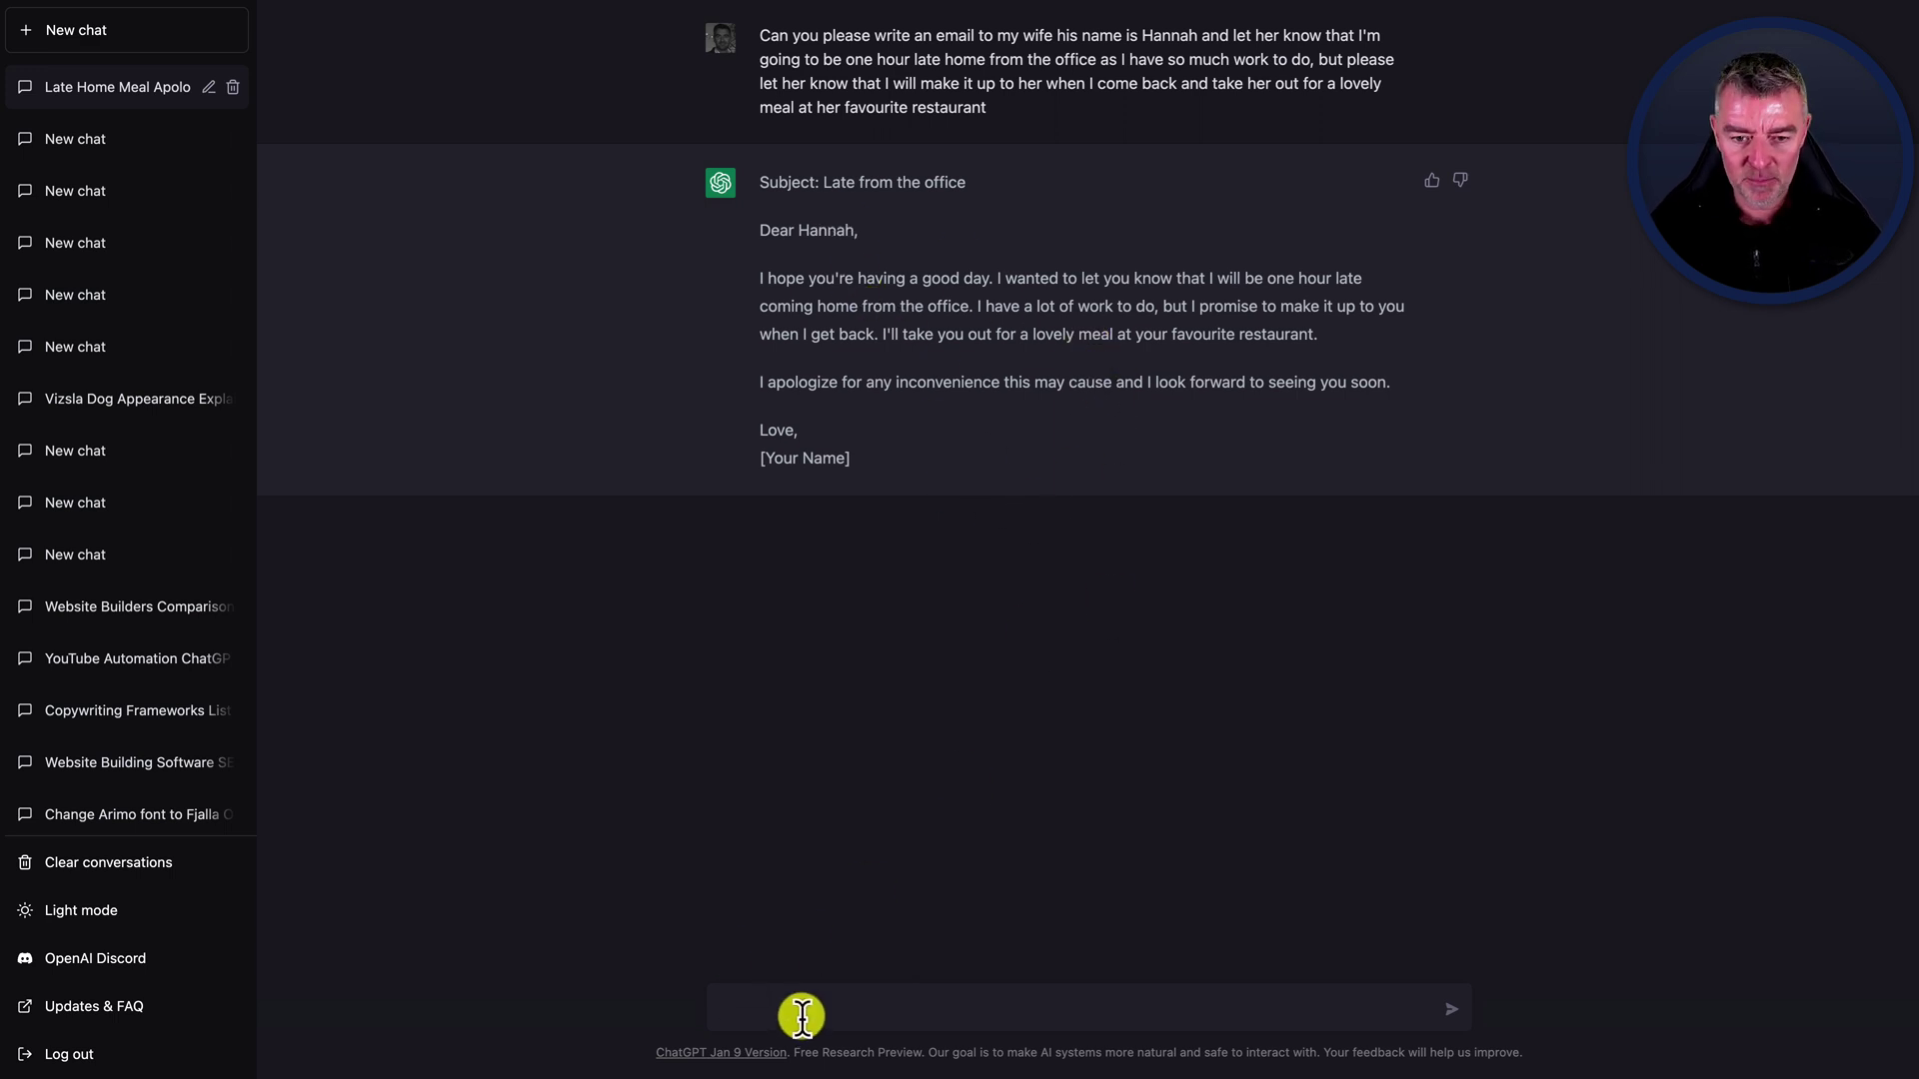
# Ask ChatGPT to make the email a little less formal and add some humour.
pyautogui.write('Can youy')
pyautogui.press('BackSpace')
pyautogui.write('make it see')
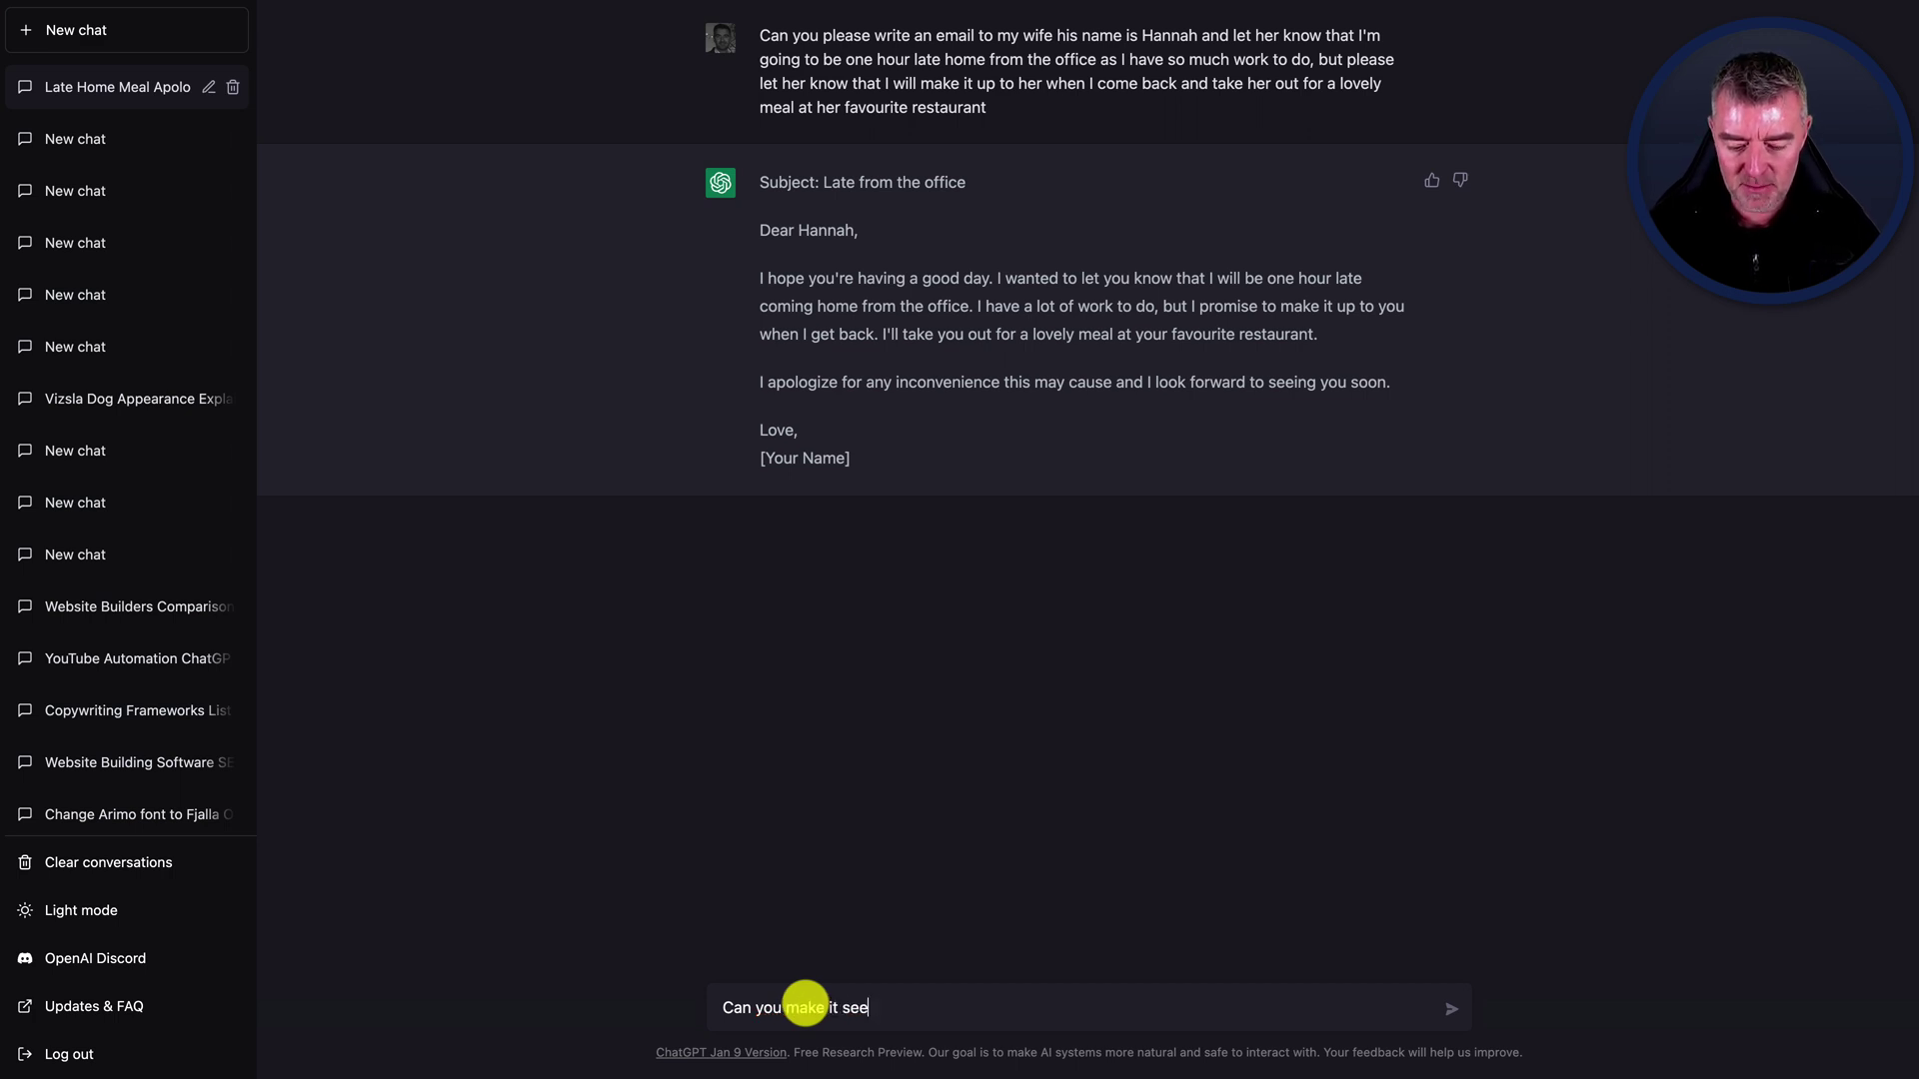
pyautogui.write('m a little le')
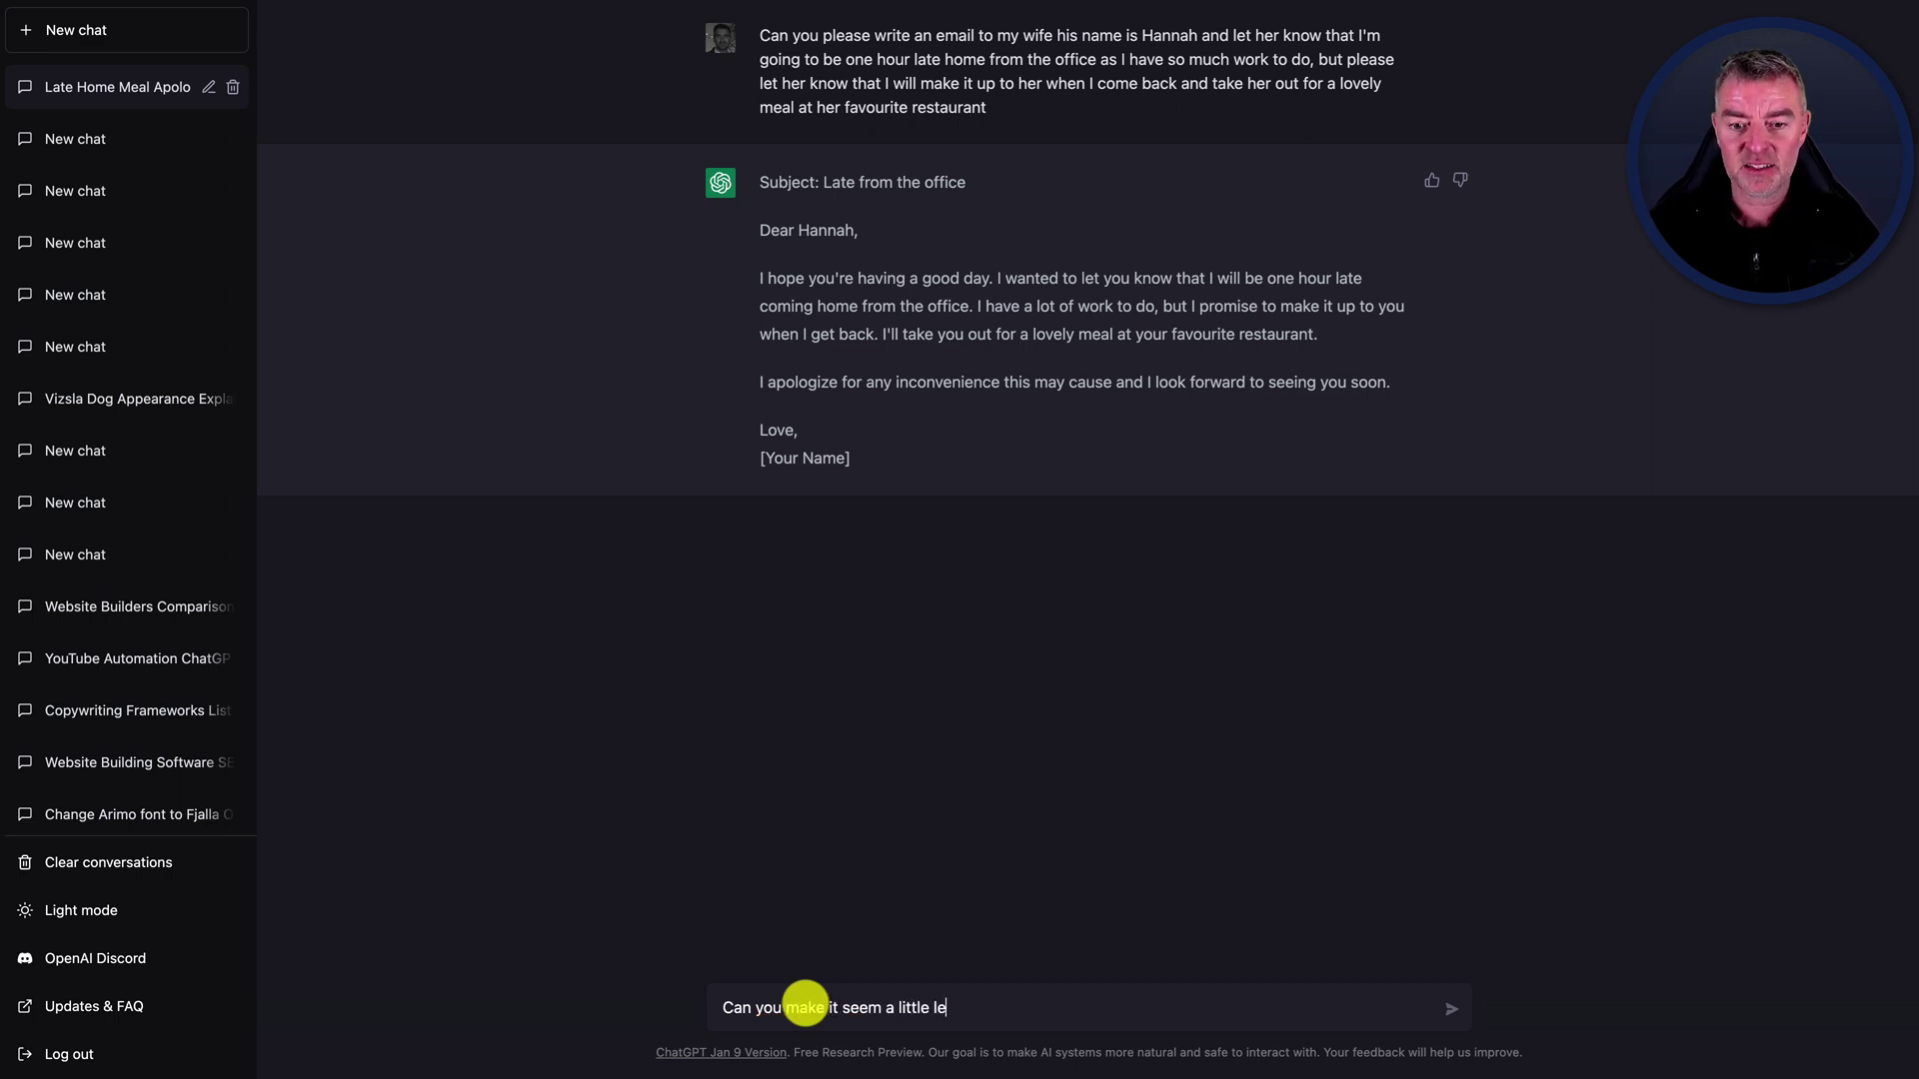
pyautogui.write('s forma')
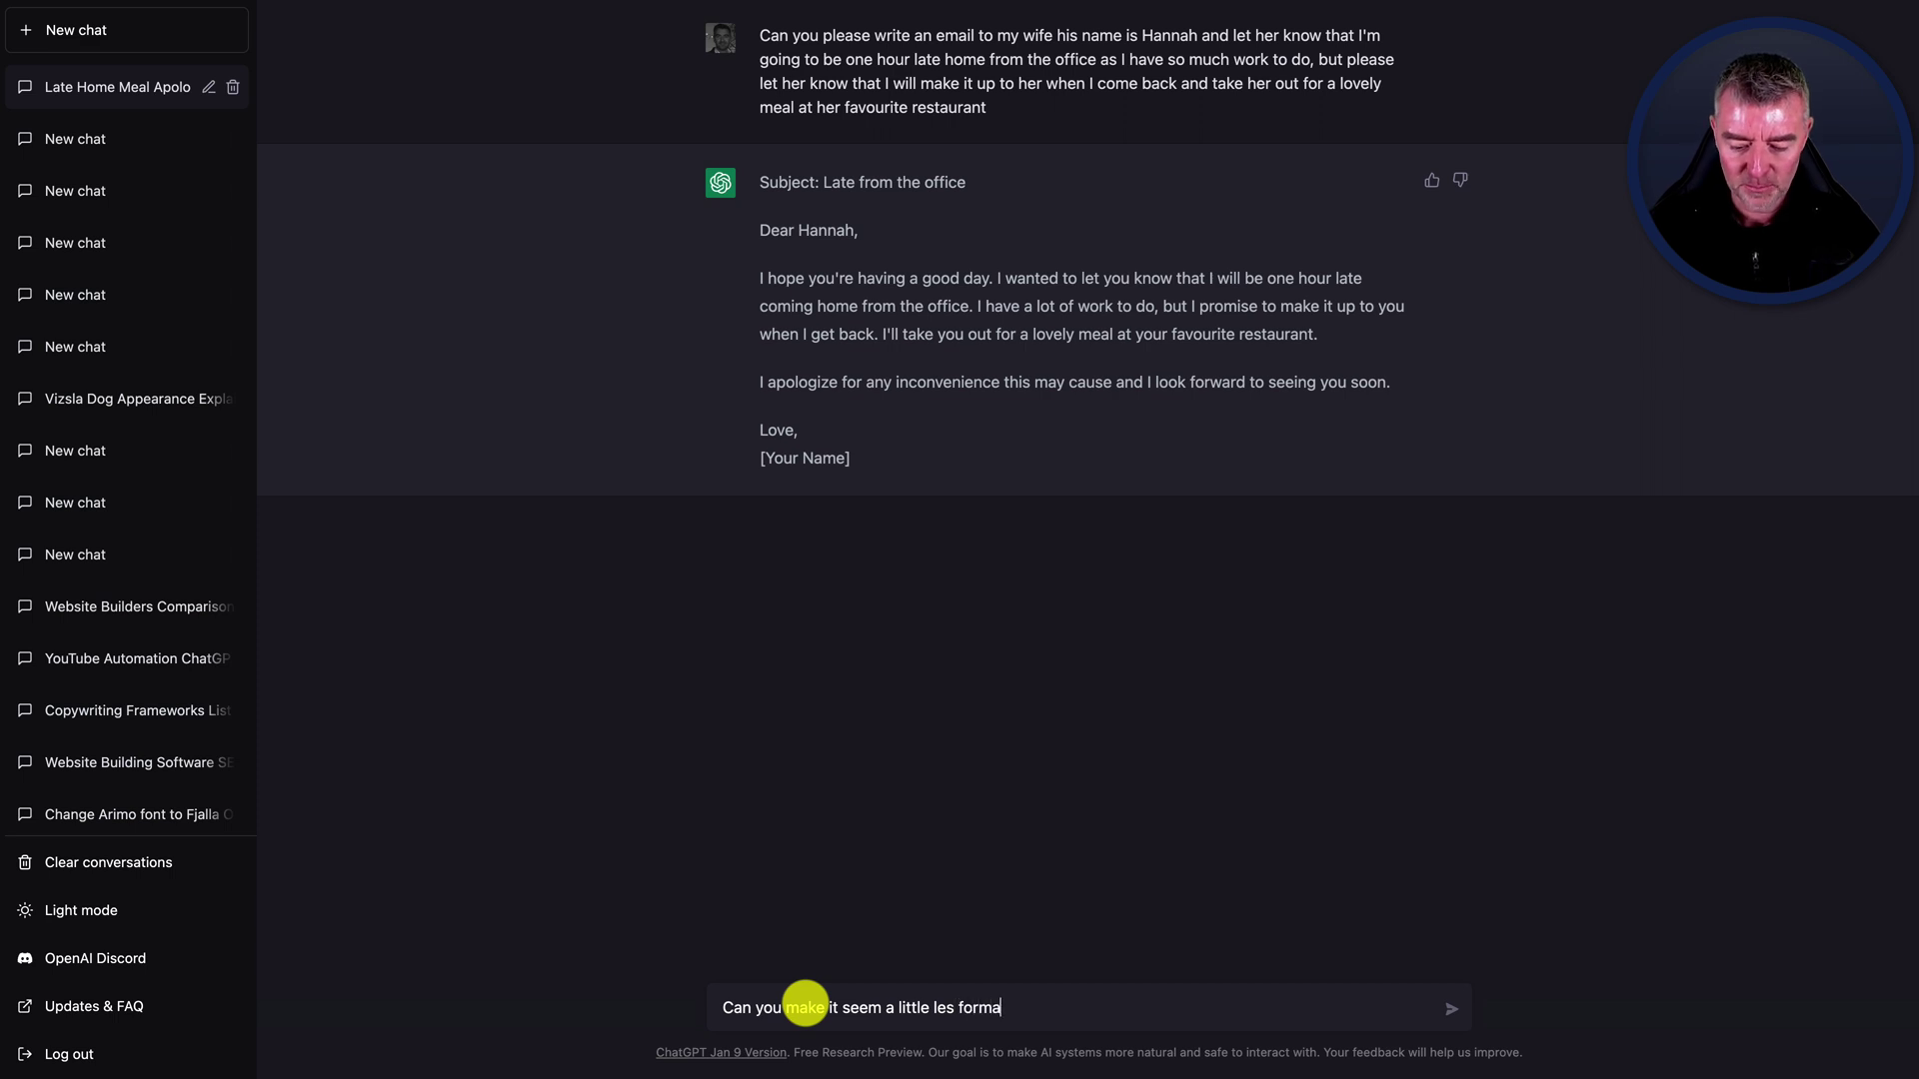
pyautogui.write('l and add some humour')
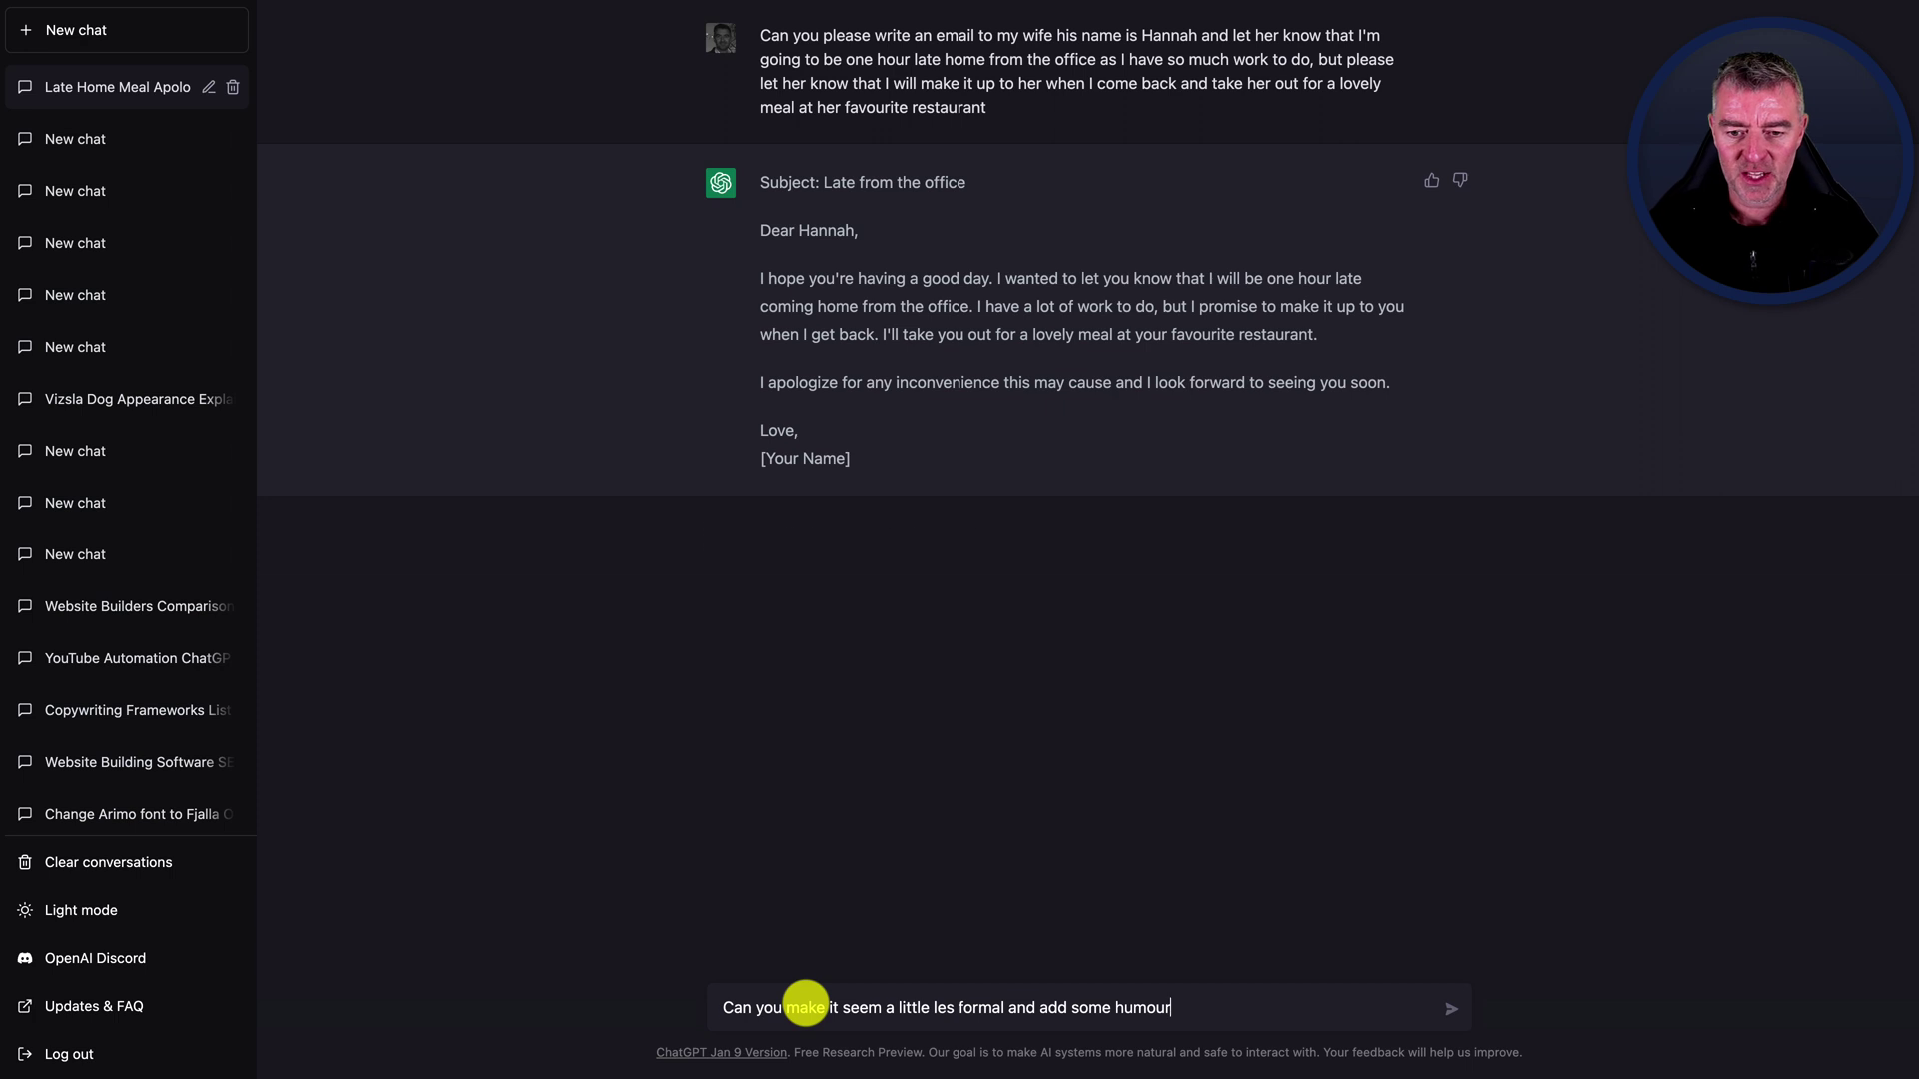
pyautogui.press('Return')
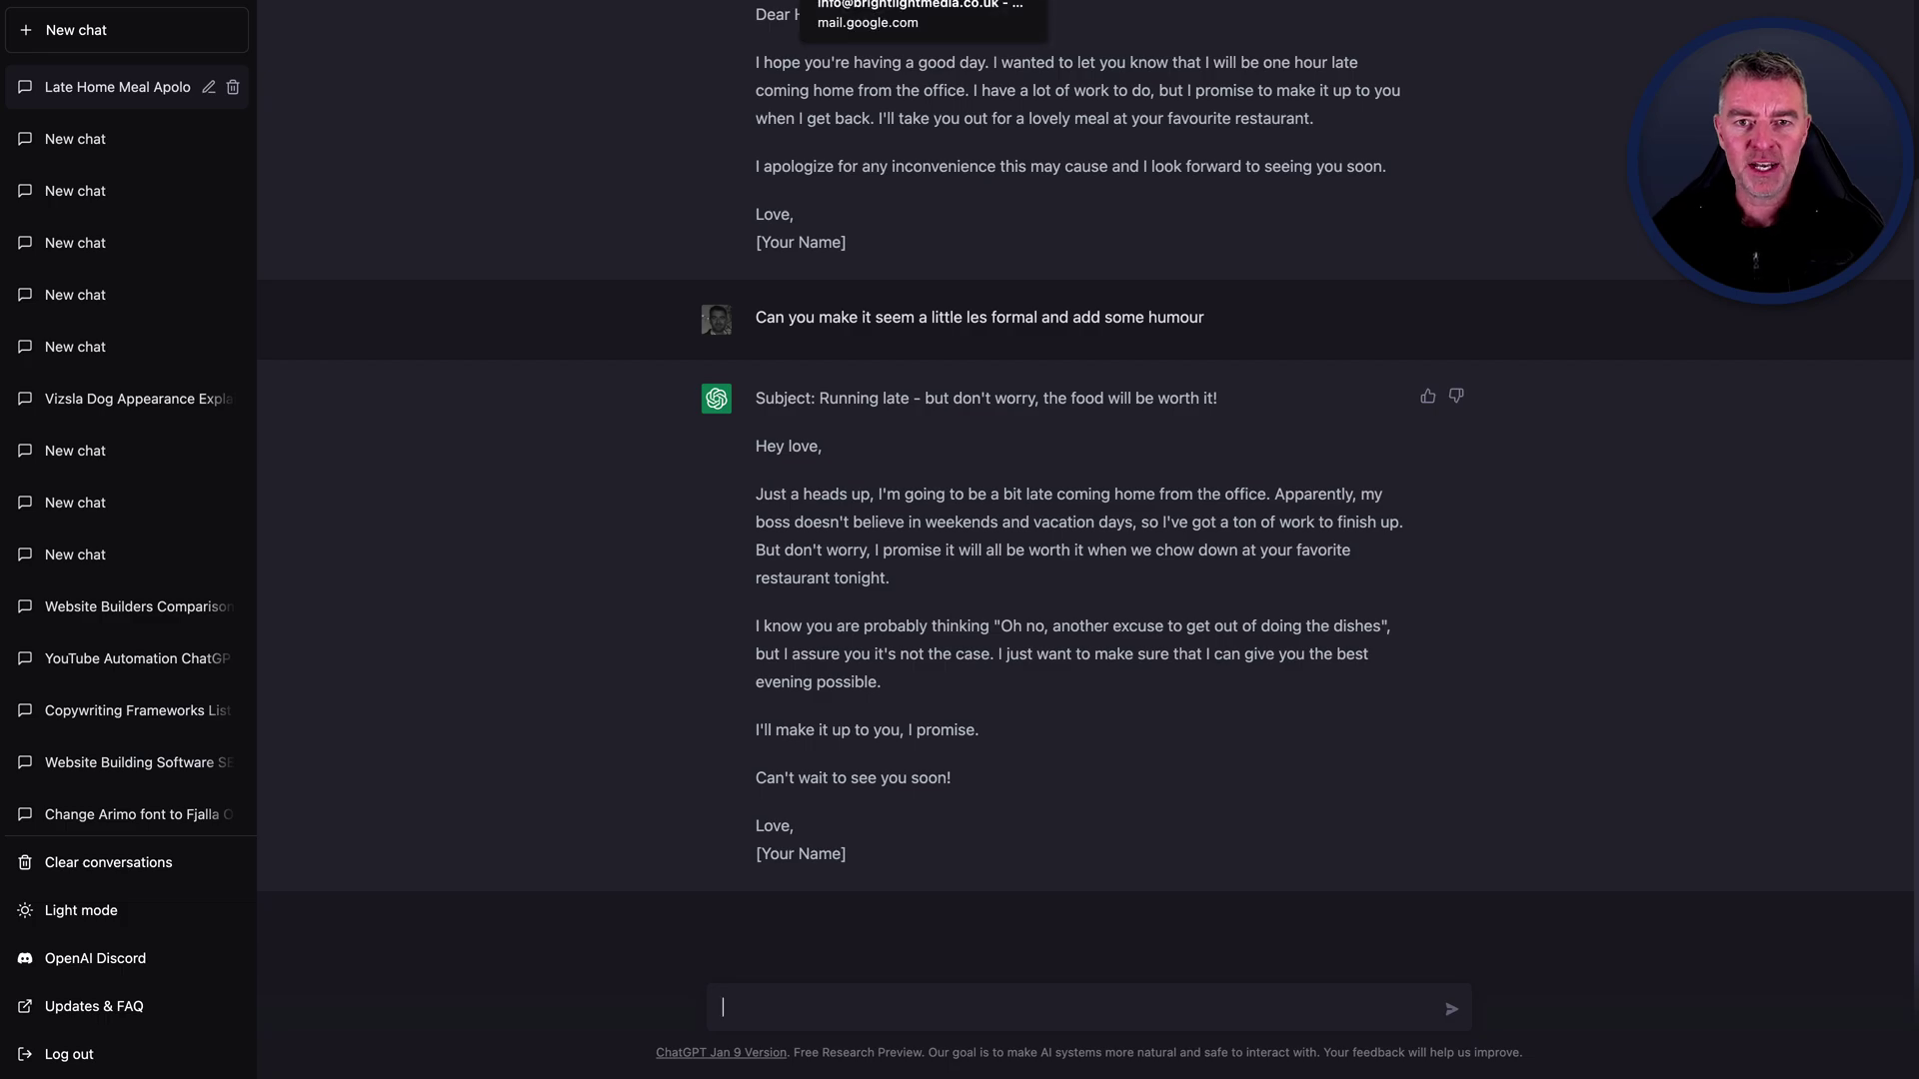
# After the humorous 'Running late' rewrite appears, switch to the Gmail tab.
pyautogui.click(880, 2)
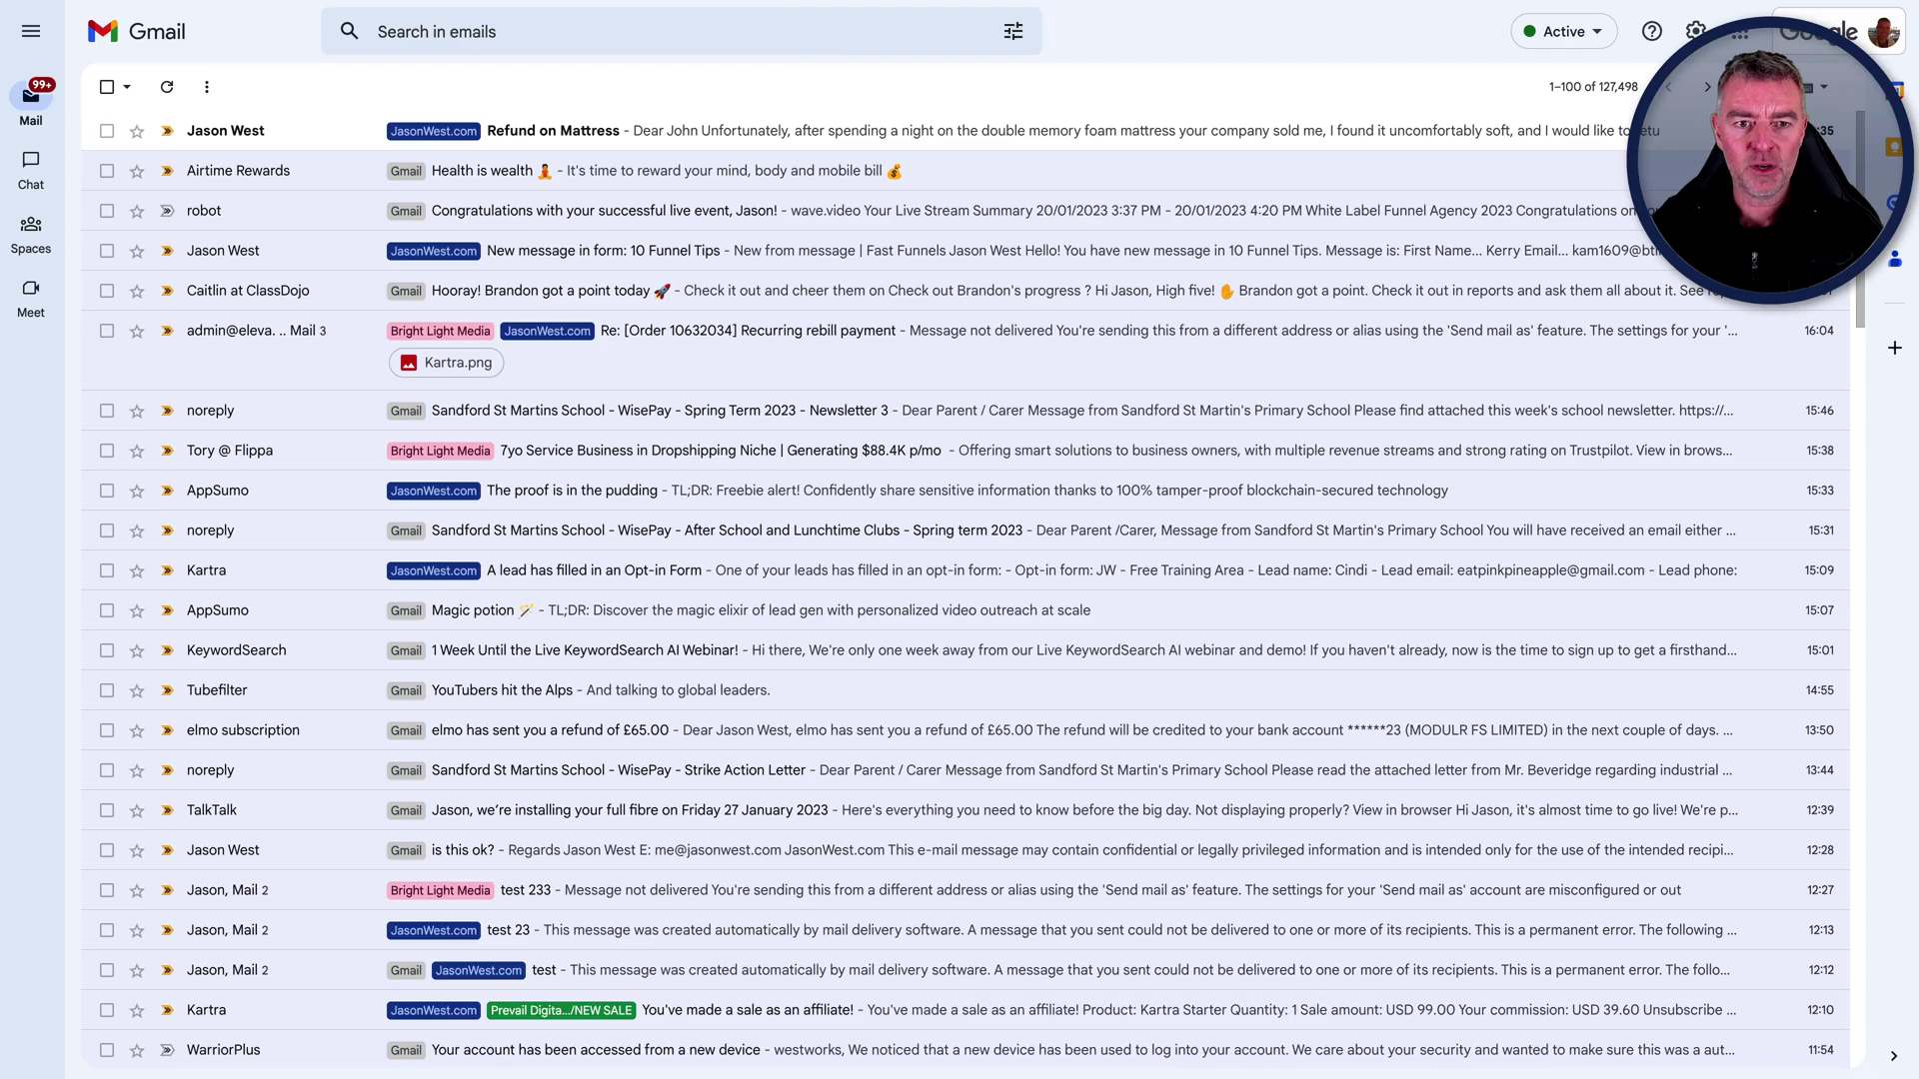
# Open the 'Refund on Mattress' email, start a reply, and launch ChatGPT Writer on it.
pyautogui.click(558, 145)
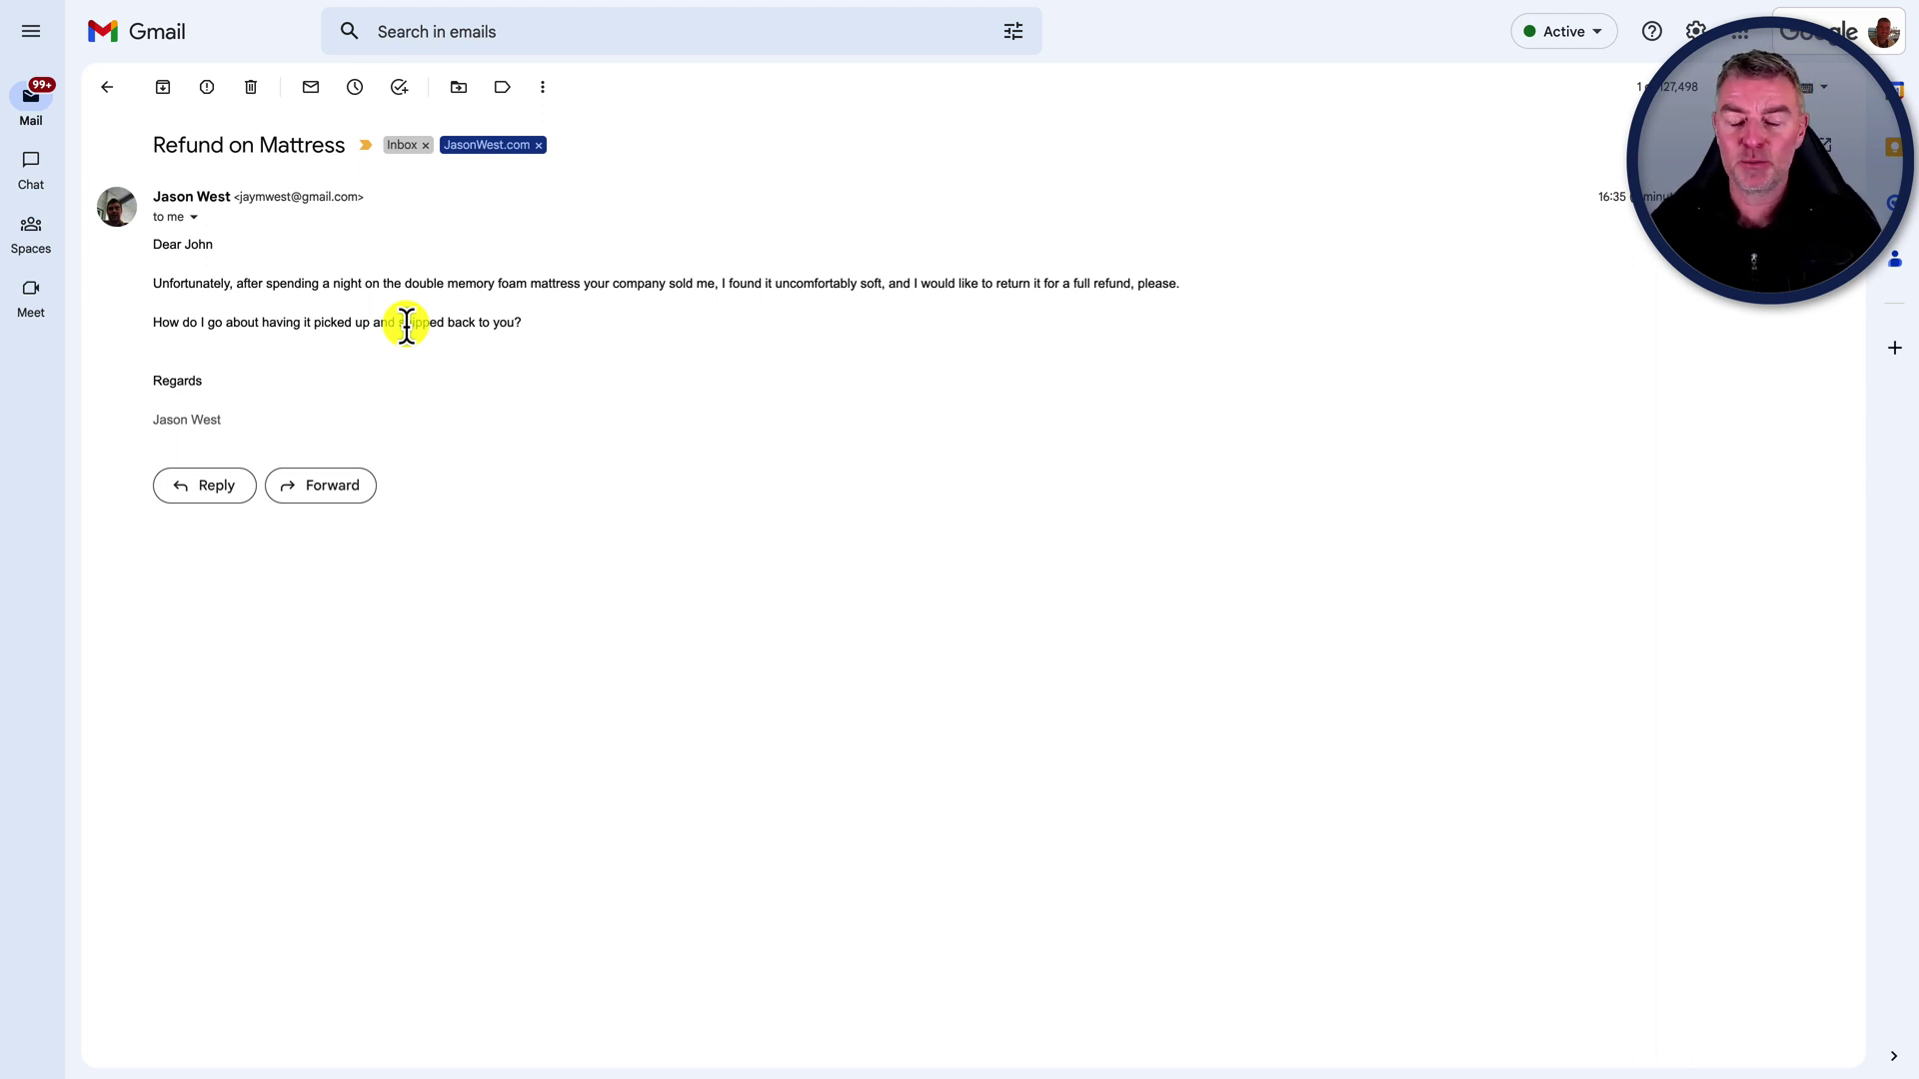
pyautogui.click(230, 487)
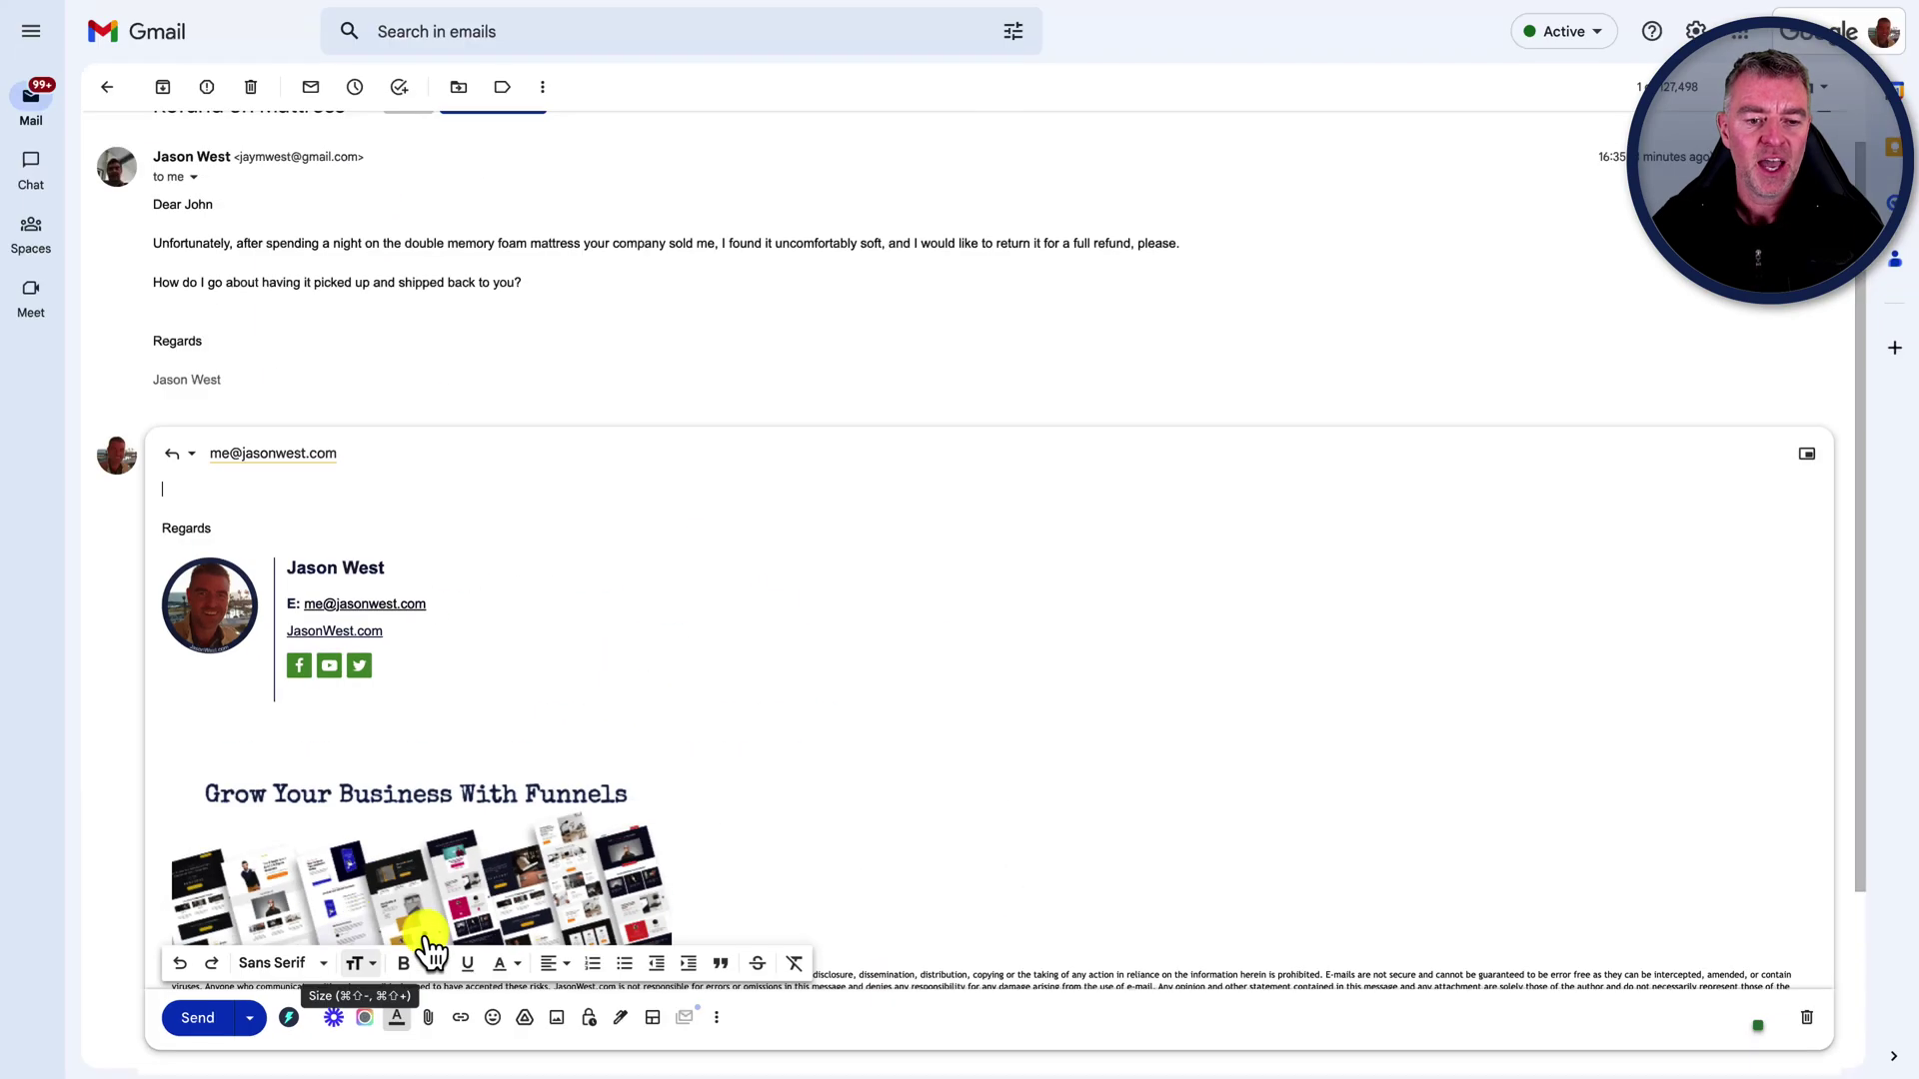
pyautogui.click(290, 1018)
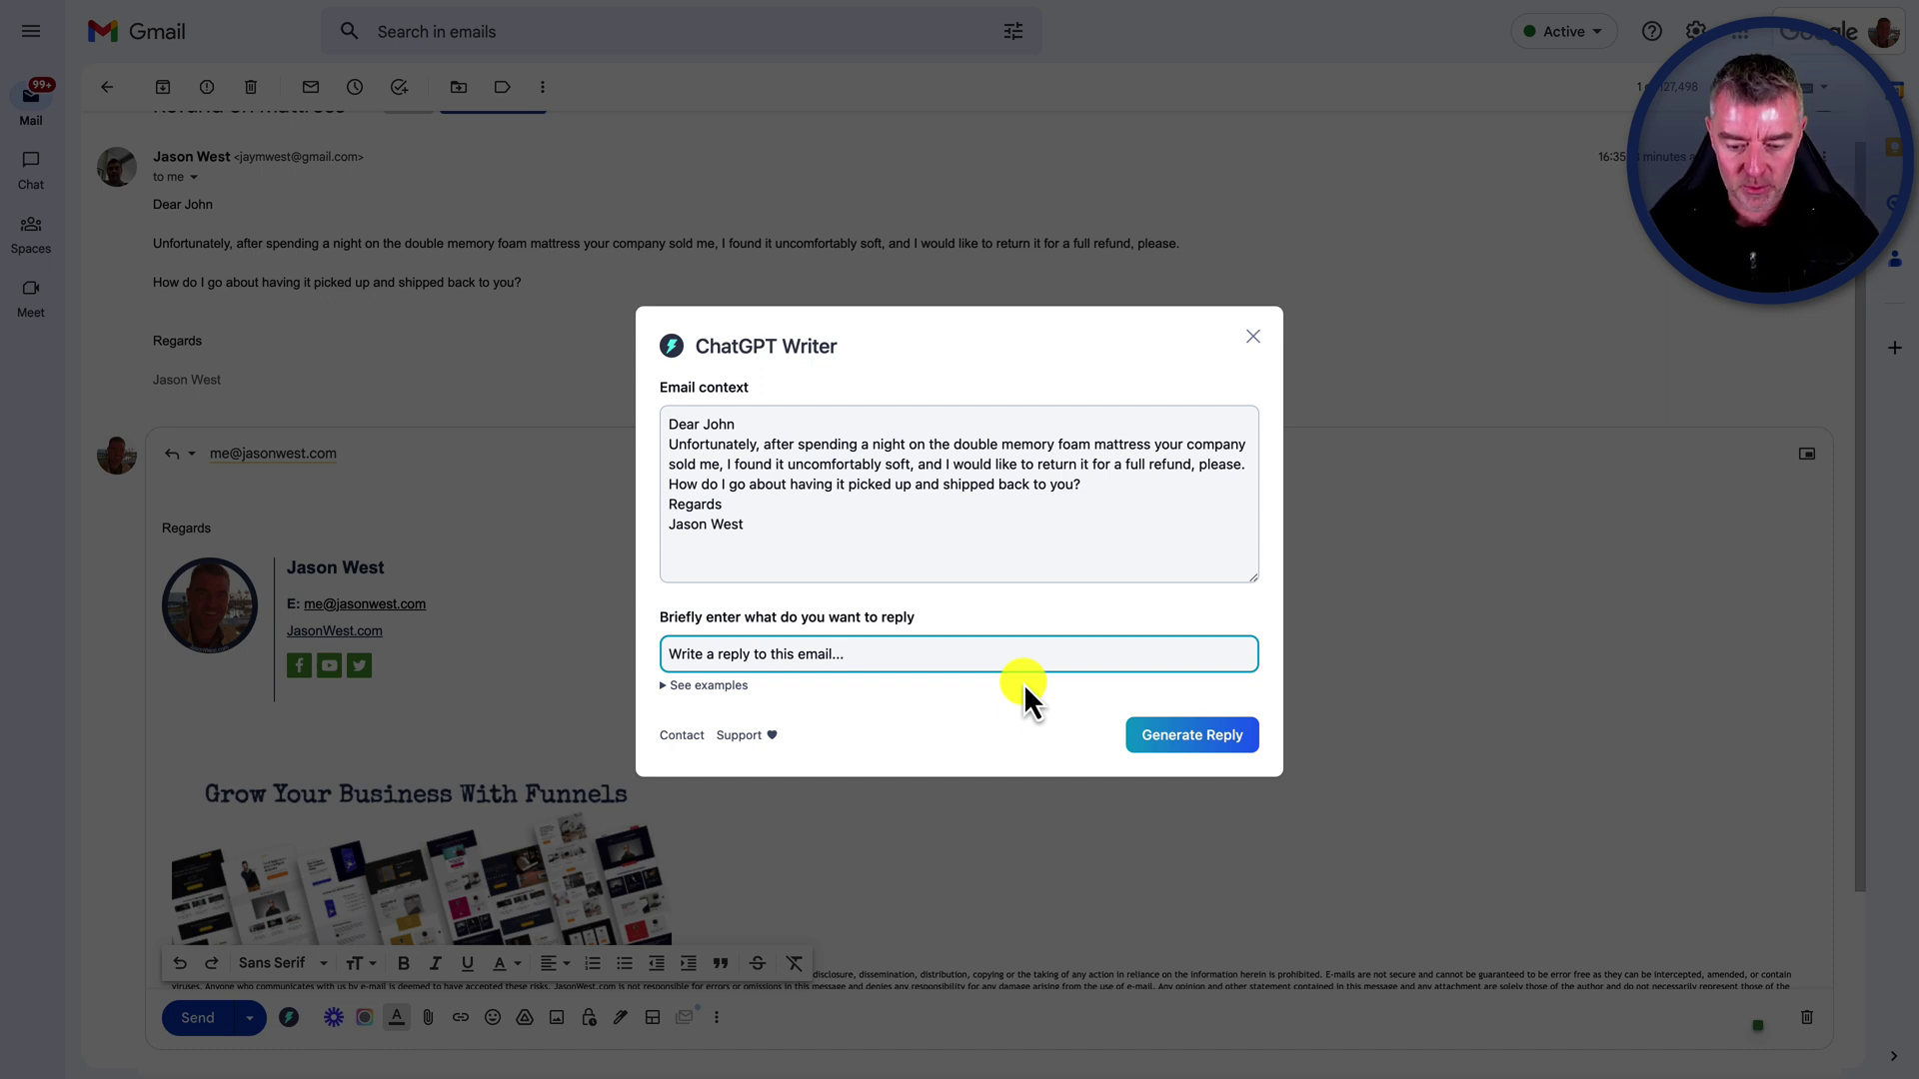
# Generate a reply suggesting the customer wait 10 more days before a full refund, adding a blank line.
pyautogui.write('and sugge')
pyautogui.write('st that they give ')
pyautogui.write('it another ')
pyautogui.write('10 days to ')
pyautogui.write('see if it f')
pyautogui.write('eels better an')
pyautogui.write('d if not, the')
pyautogui.write('n by all mea')
pyautogui.write('ns get back in tou')
pyautogui.write('ch for a refund')
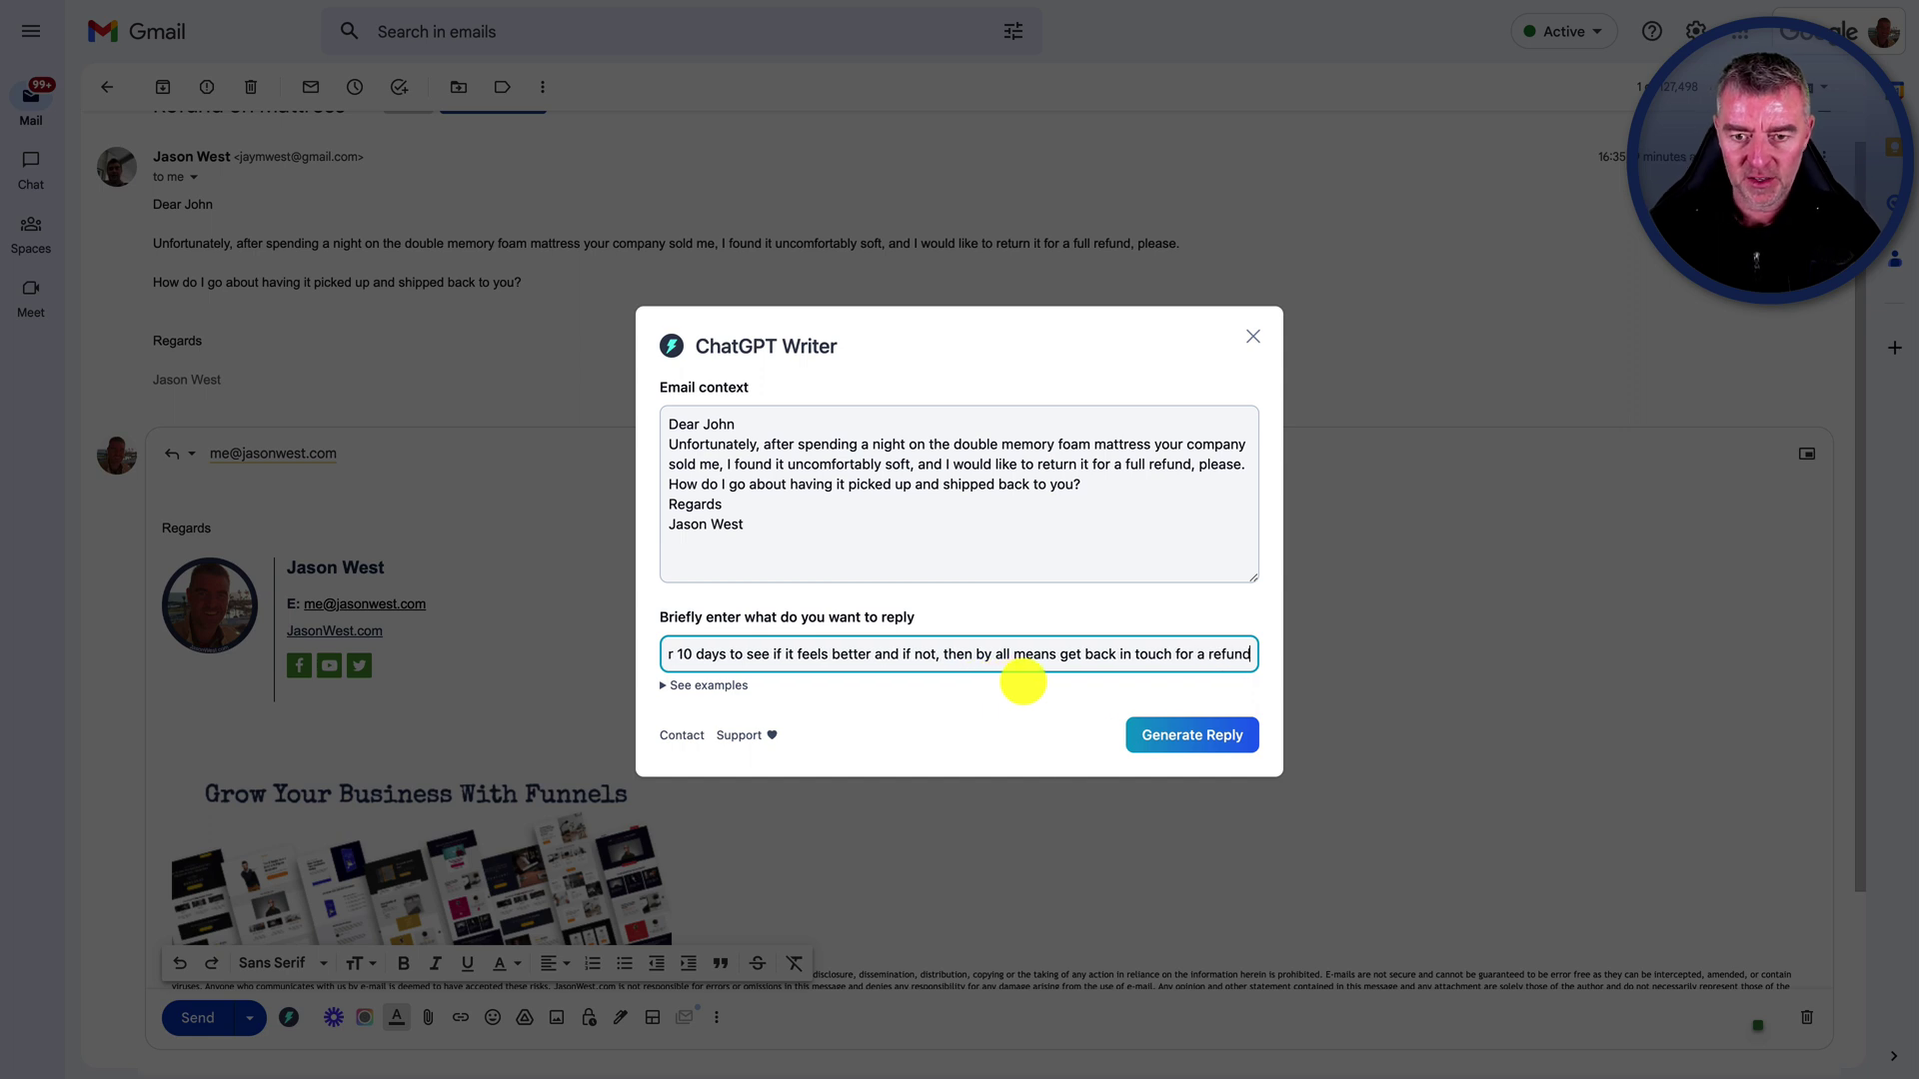
pyautogui.press('Return')
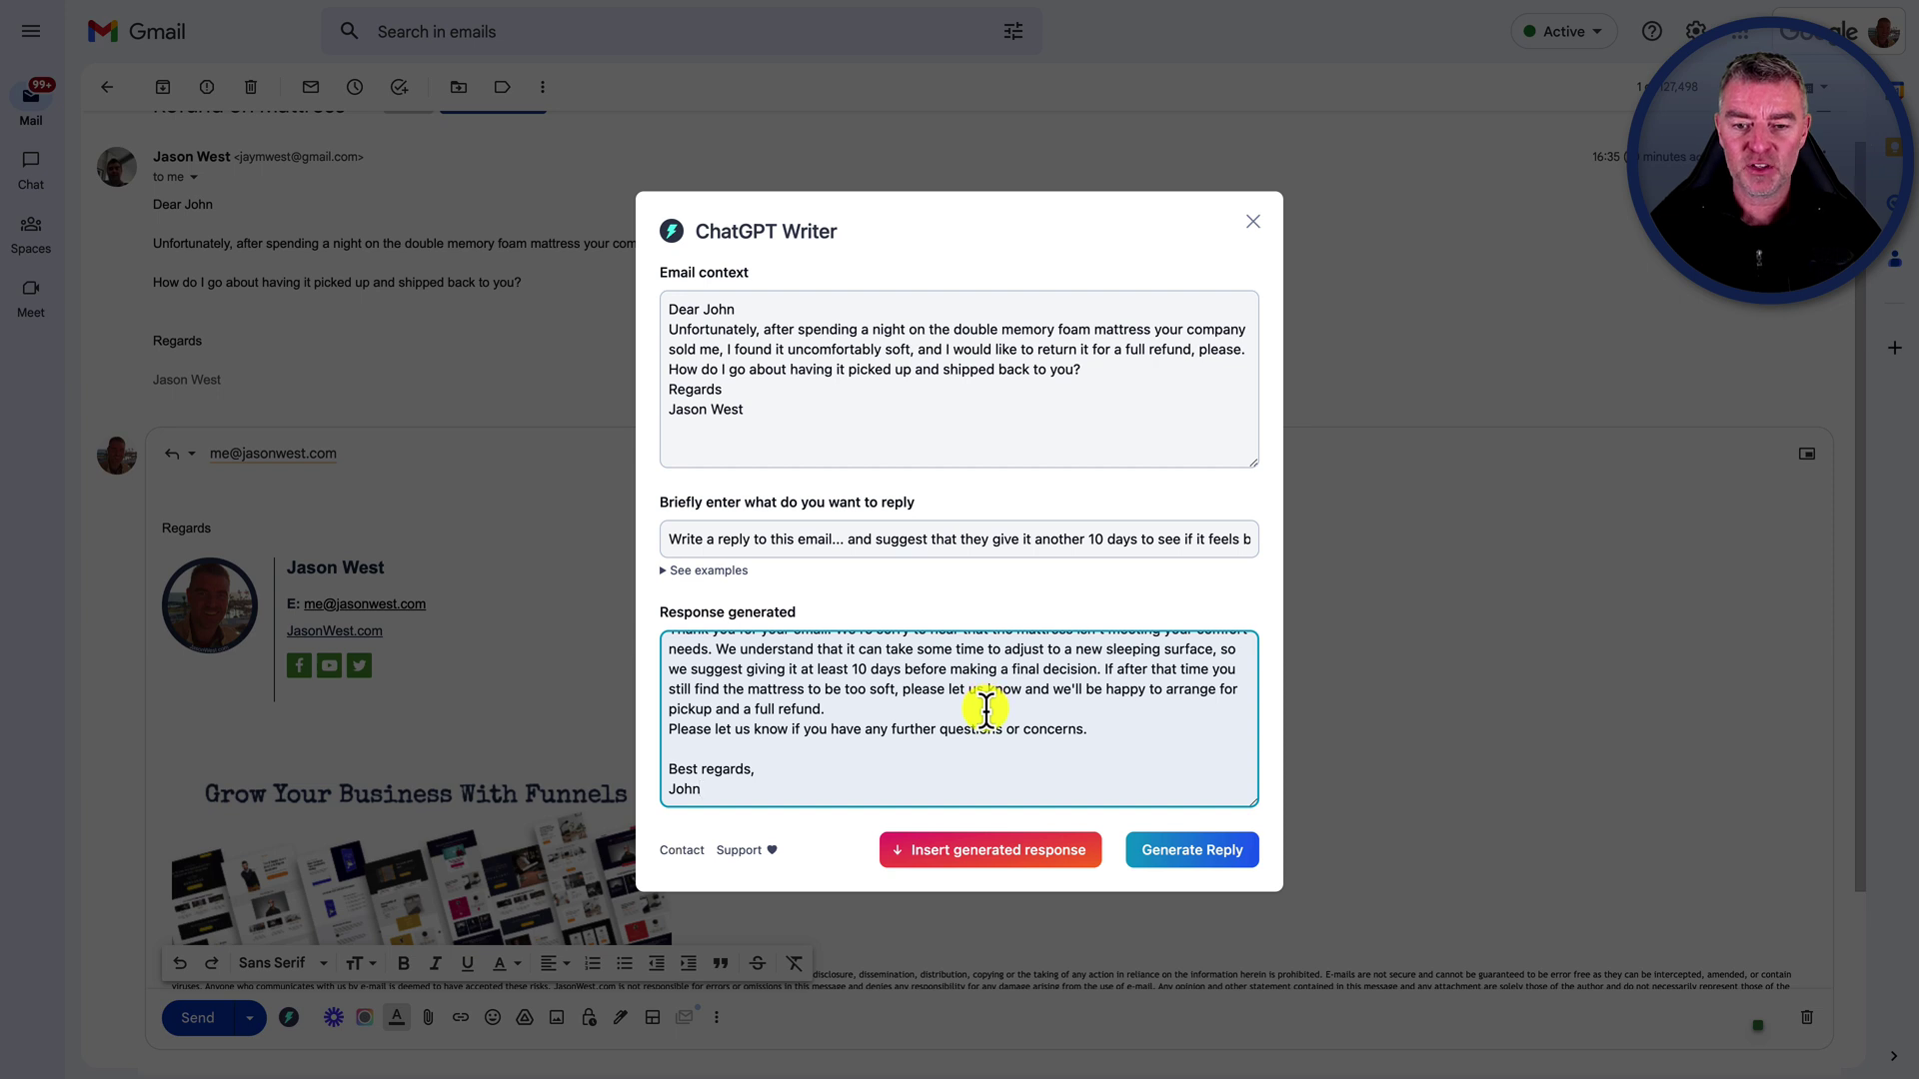
pyautogui.press('Return')
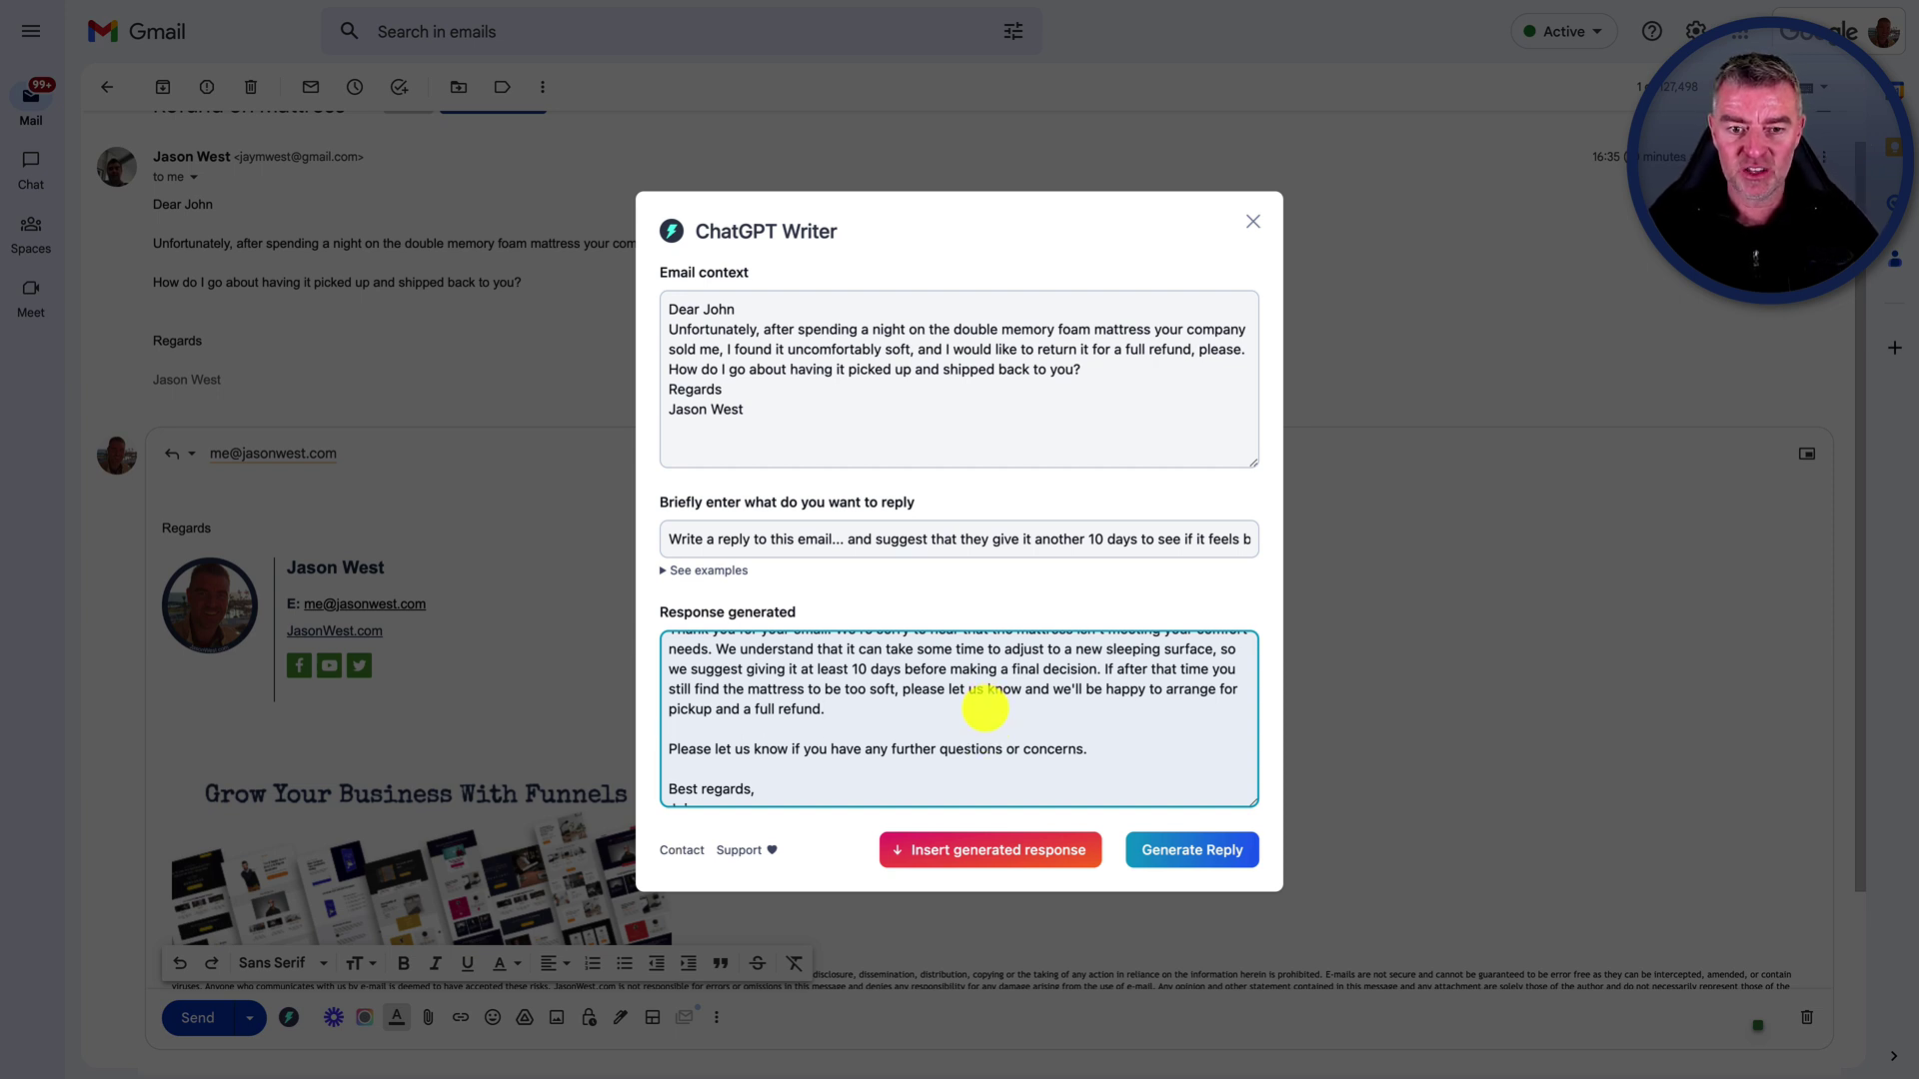
# Insert the generated refund reply into the email and send it to the customer.
pyautogui.click(974, 859)
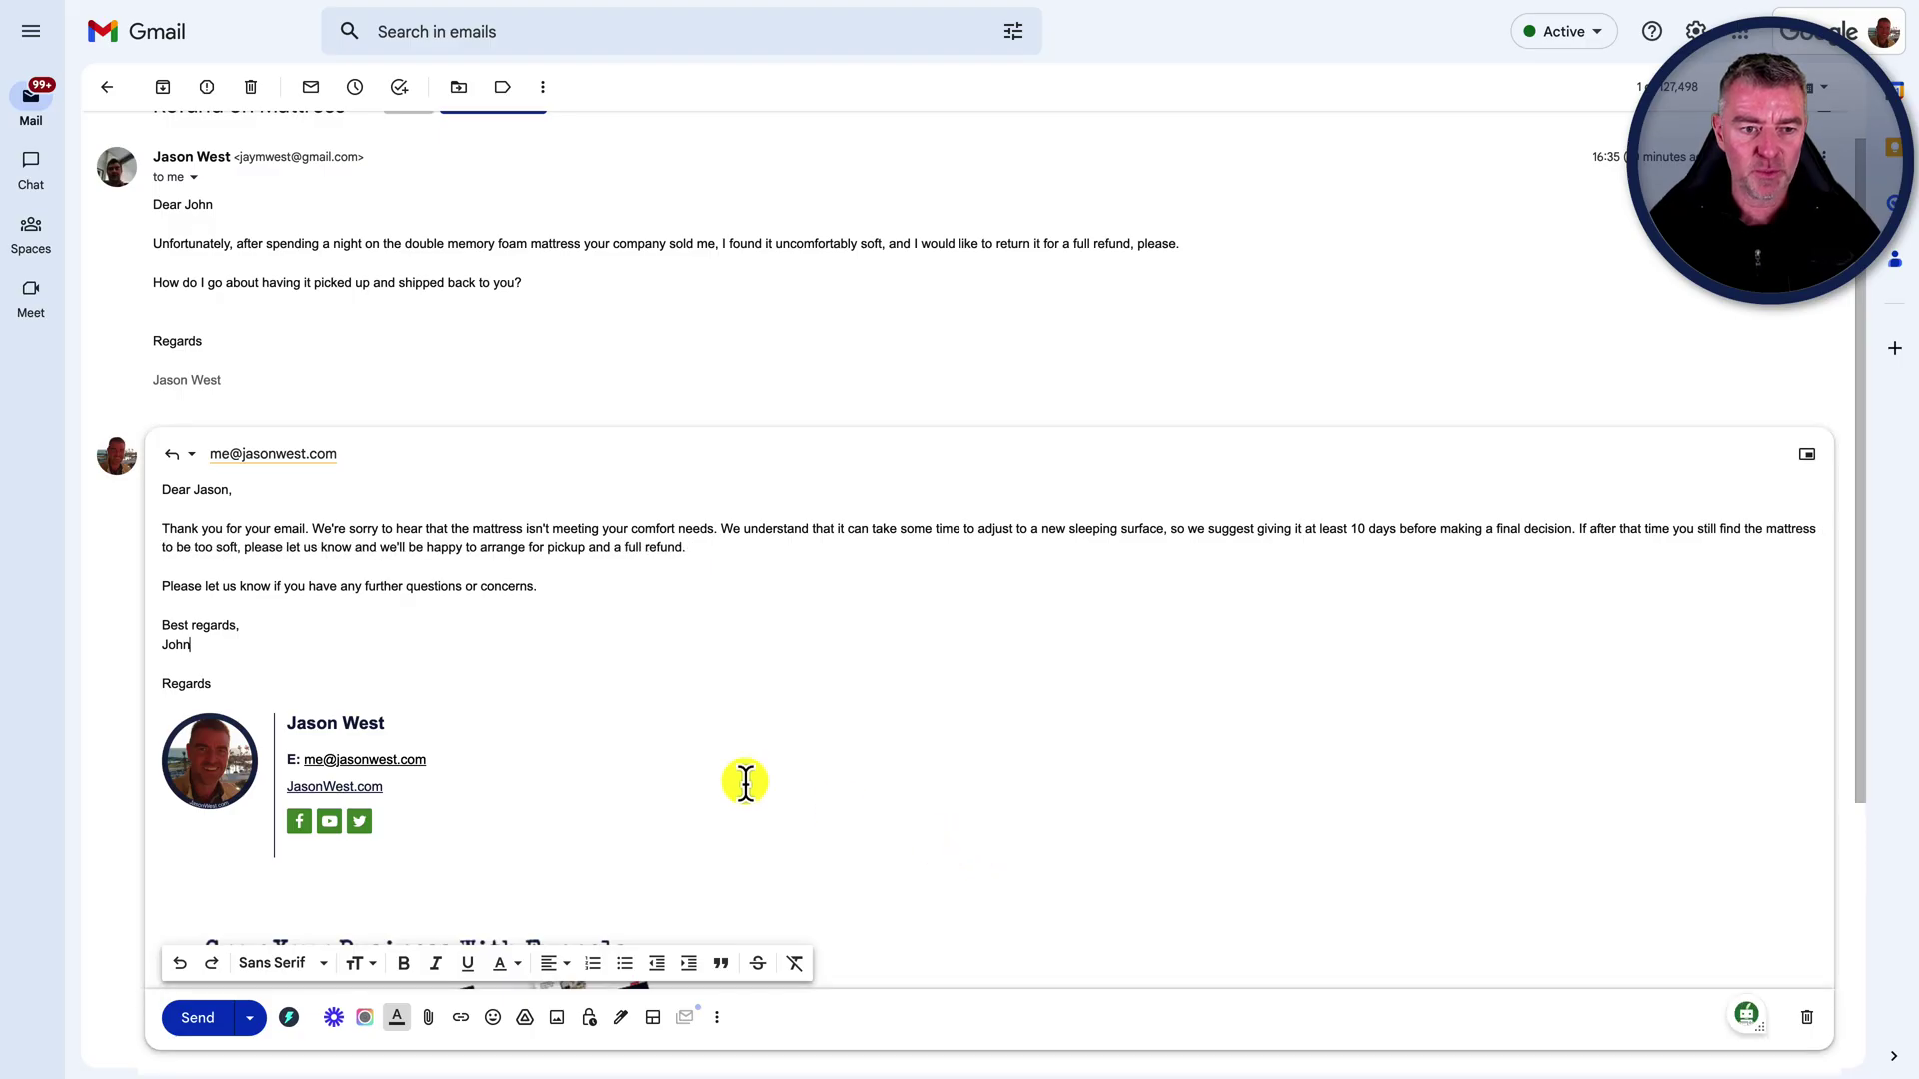
pyautogui.click(198, 1019)
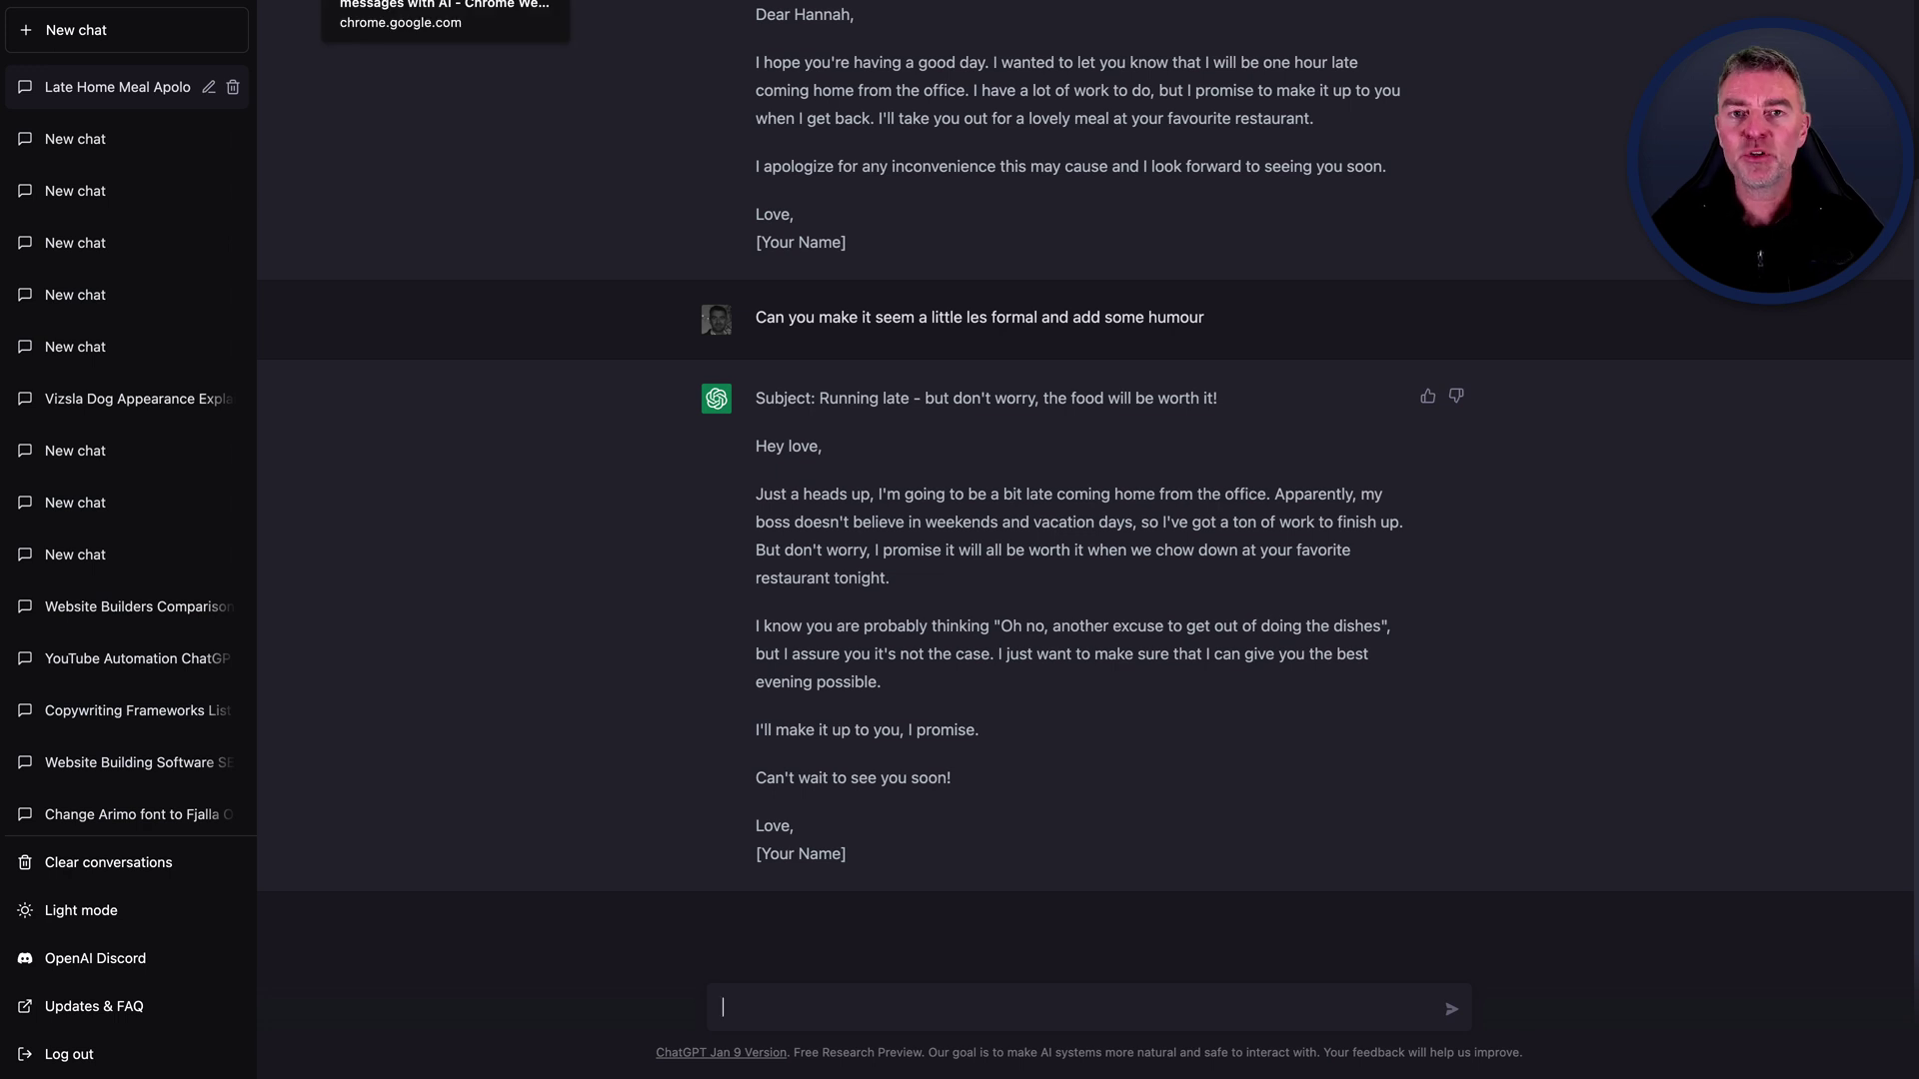
# Switch to the ChatGPT Writer Chrome Web Store page and scroll down its details.
pyautogui.click(430, 0)
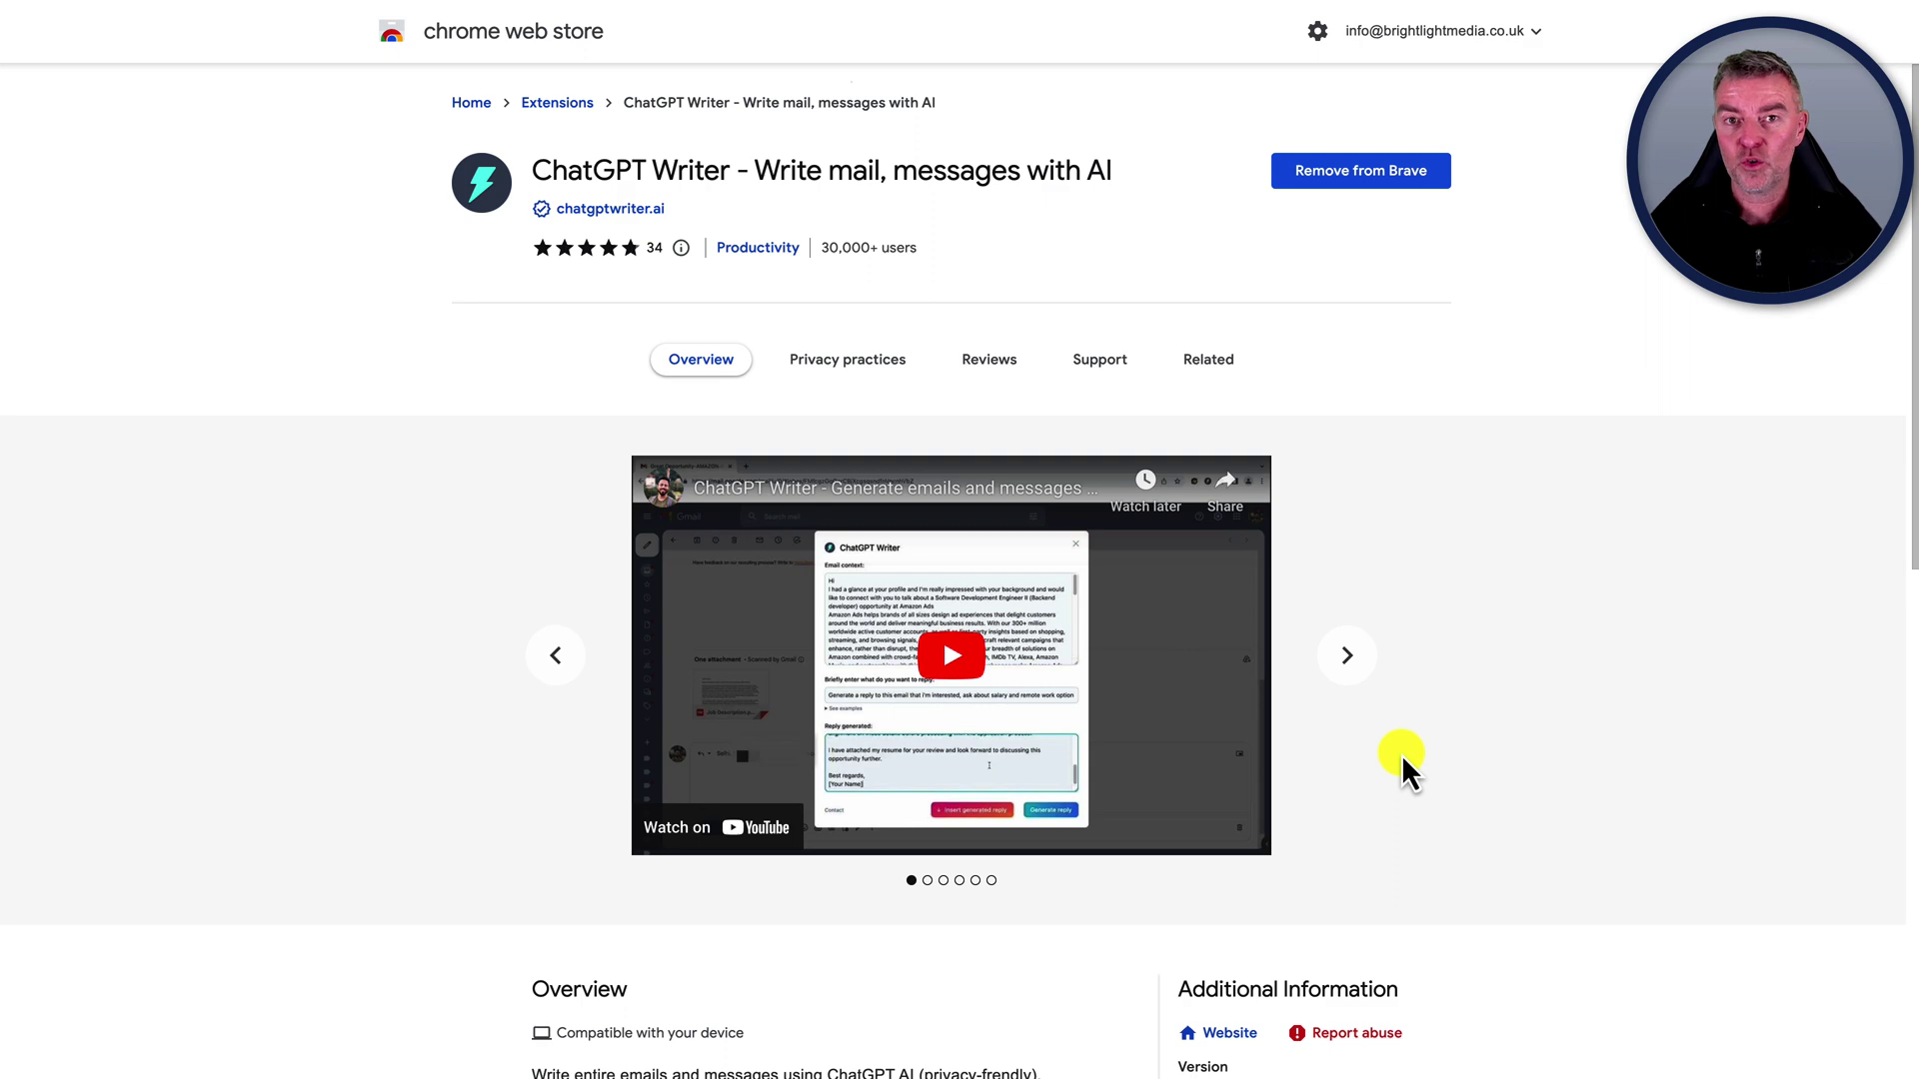
pyautogui.scroll(-4, 1401, 754)
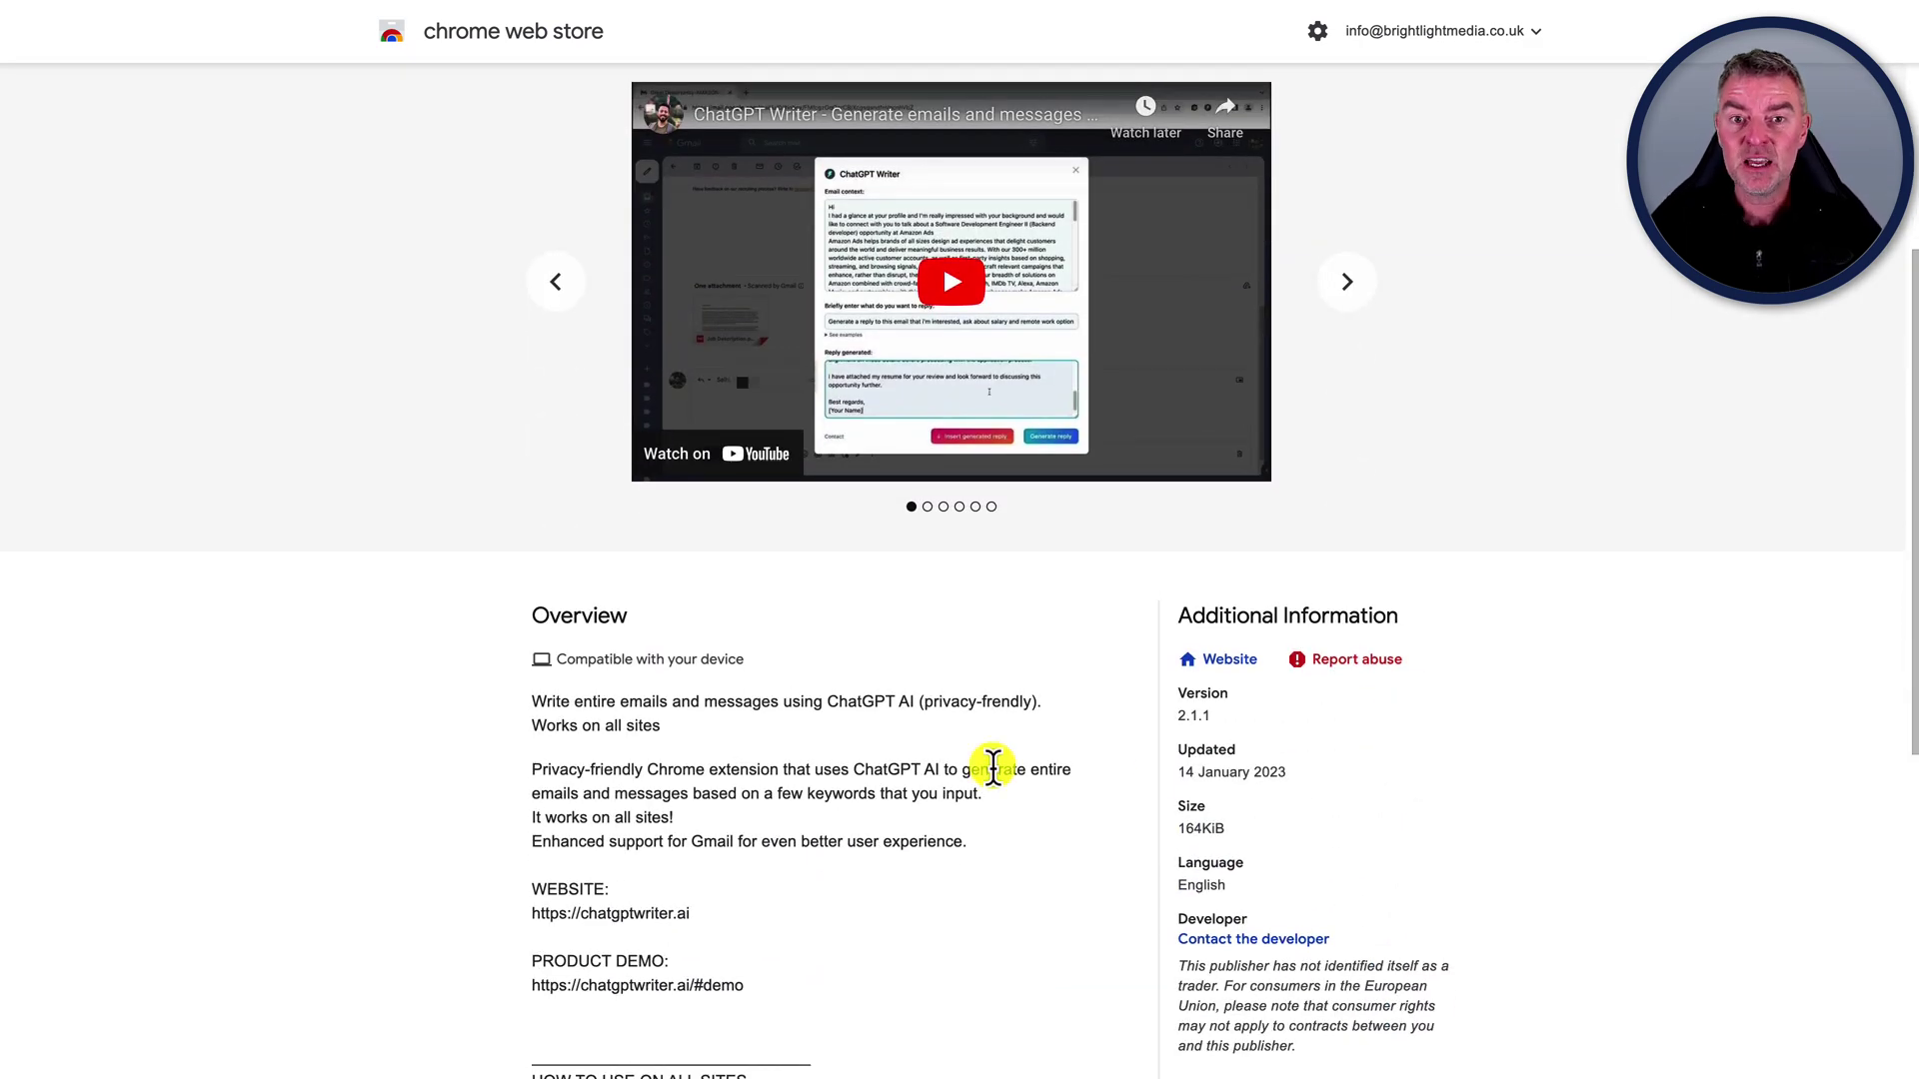
# Scroll back up the store page and exit full screen to restore the browser toolbar.
pyautogui.scroll(4, 993, 768)
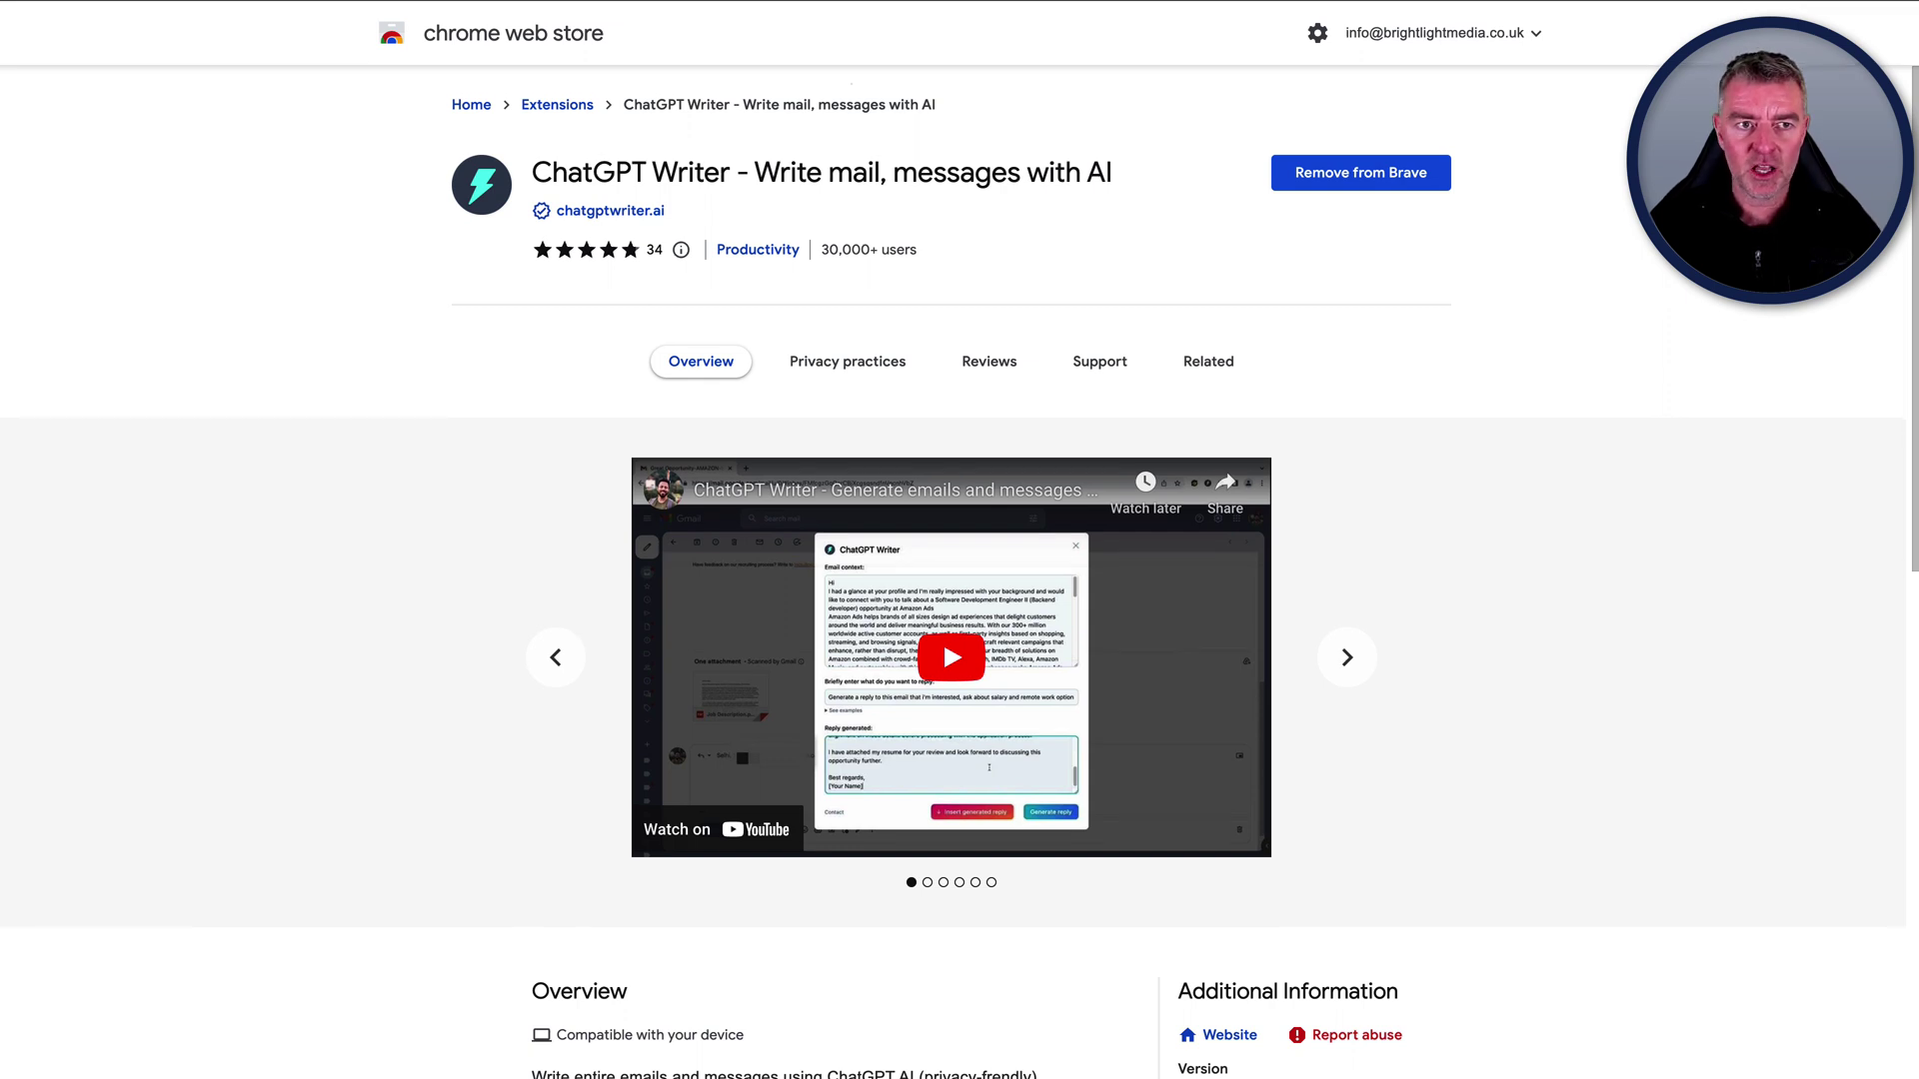
pyautogui.press('super+shift+f')
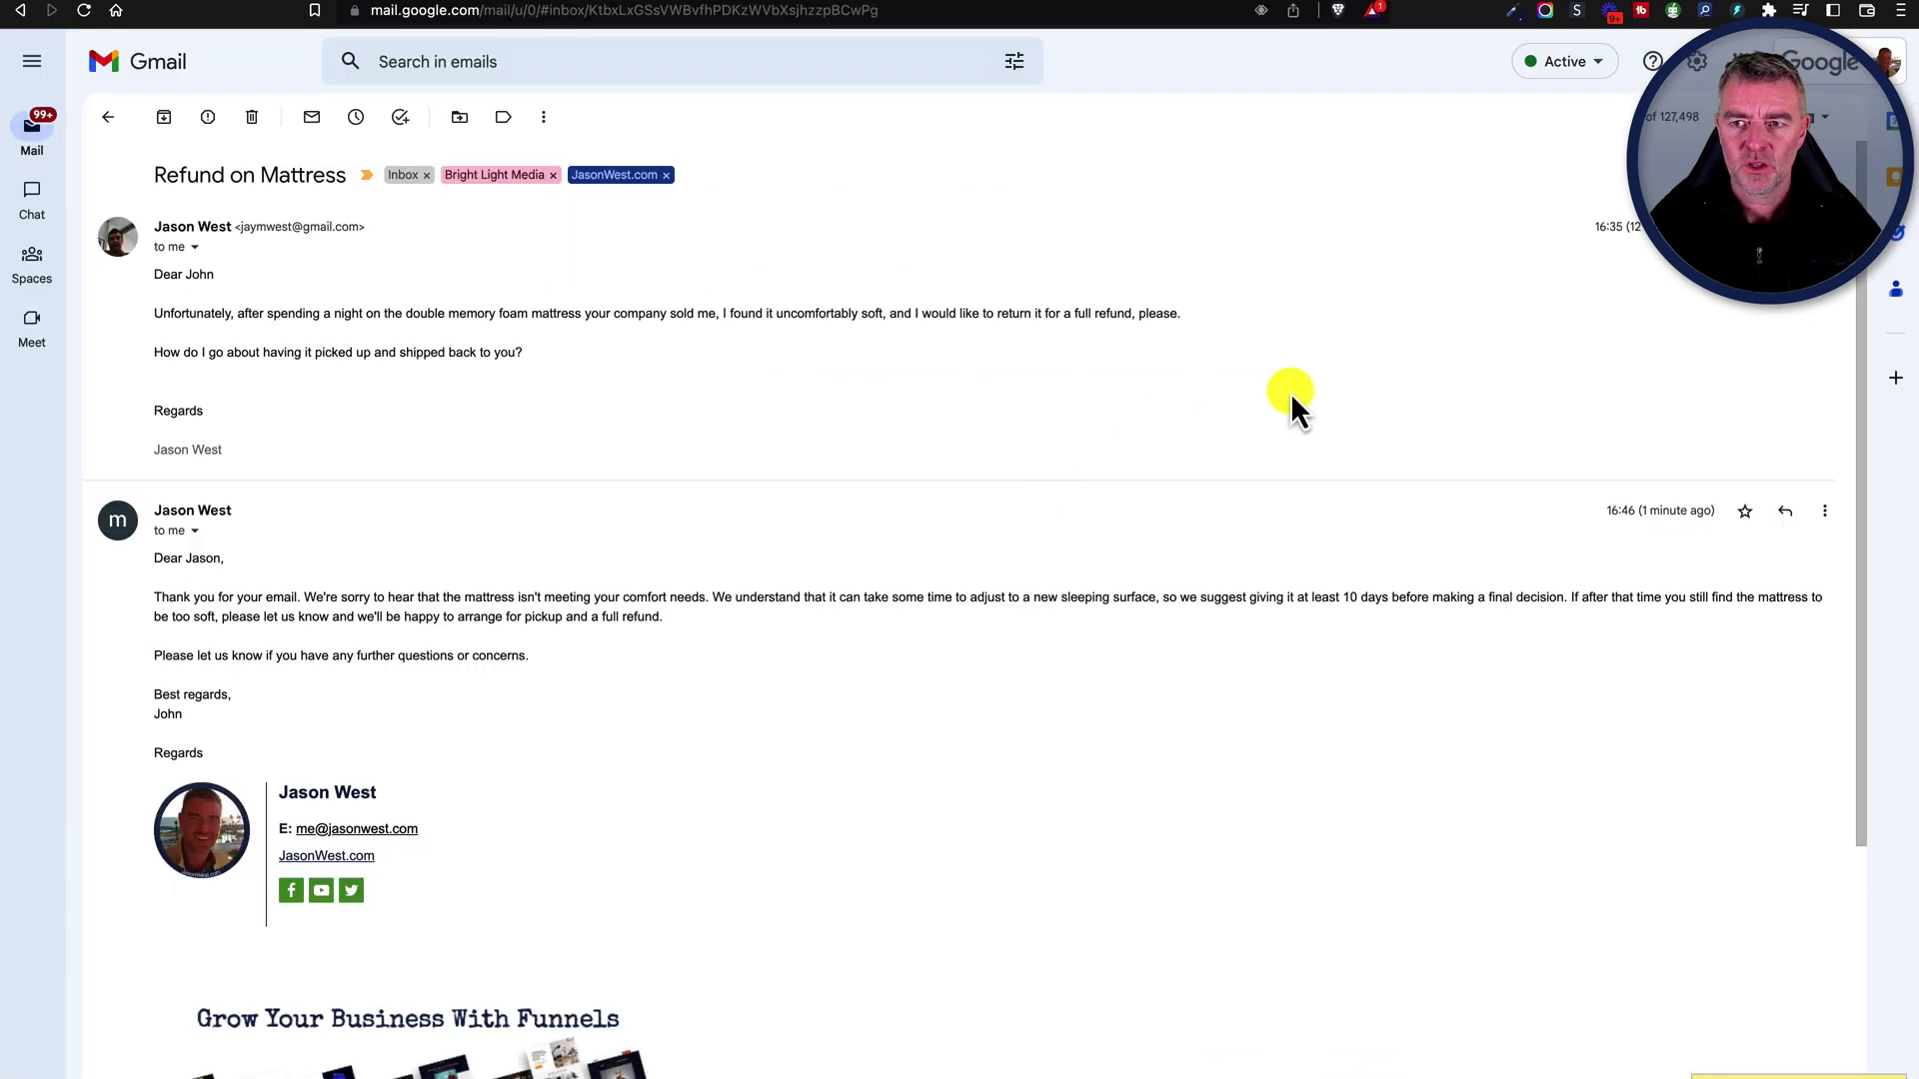
# Have ChatGPT Writer generate 'Write me 10 tweets about health', then return to the Web Store tab.
pyautogui.click(1738, 11)
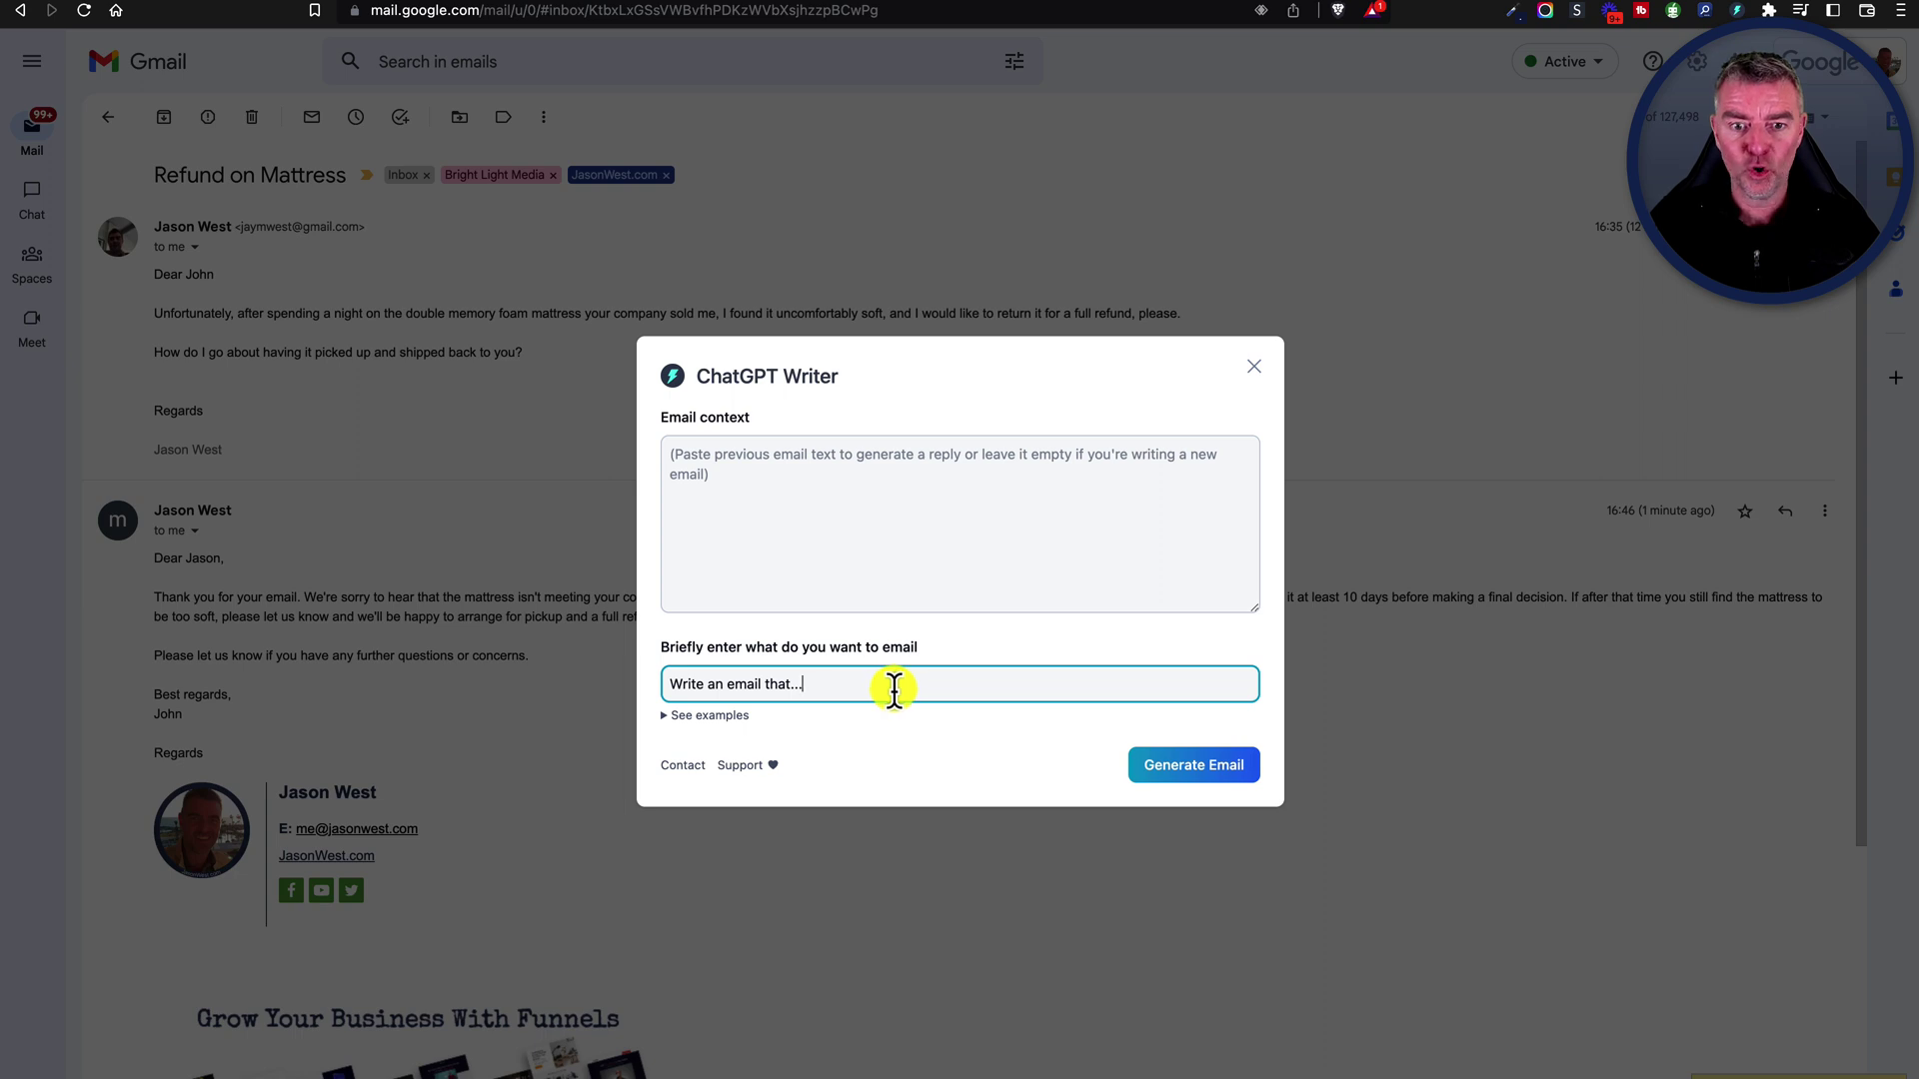
pyautogui.moveTo(891, 686); pyautogui.dragTo(601, 692)
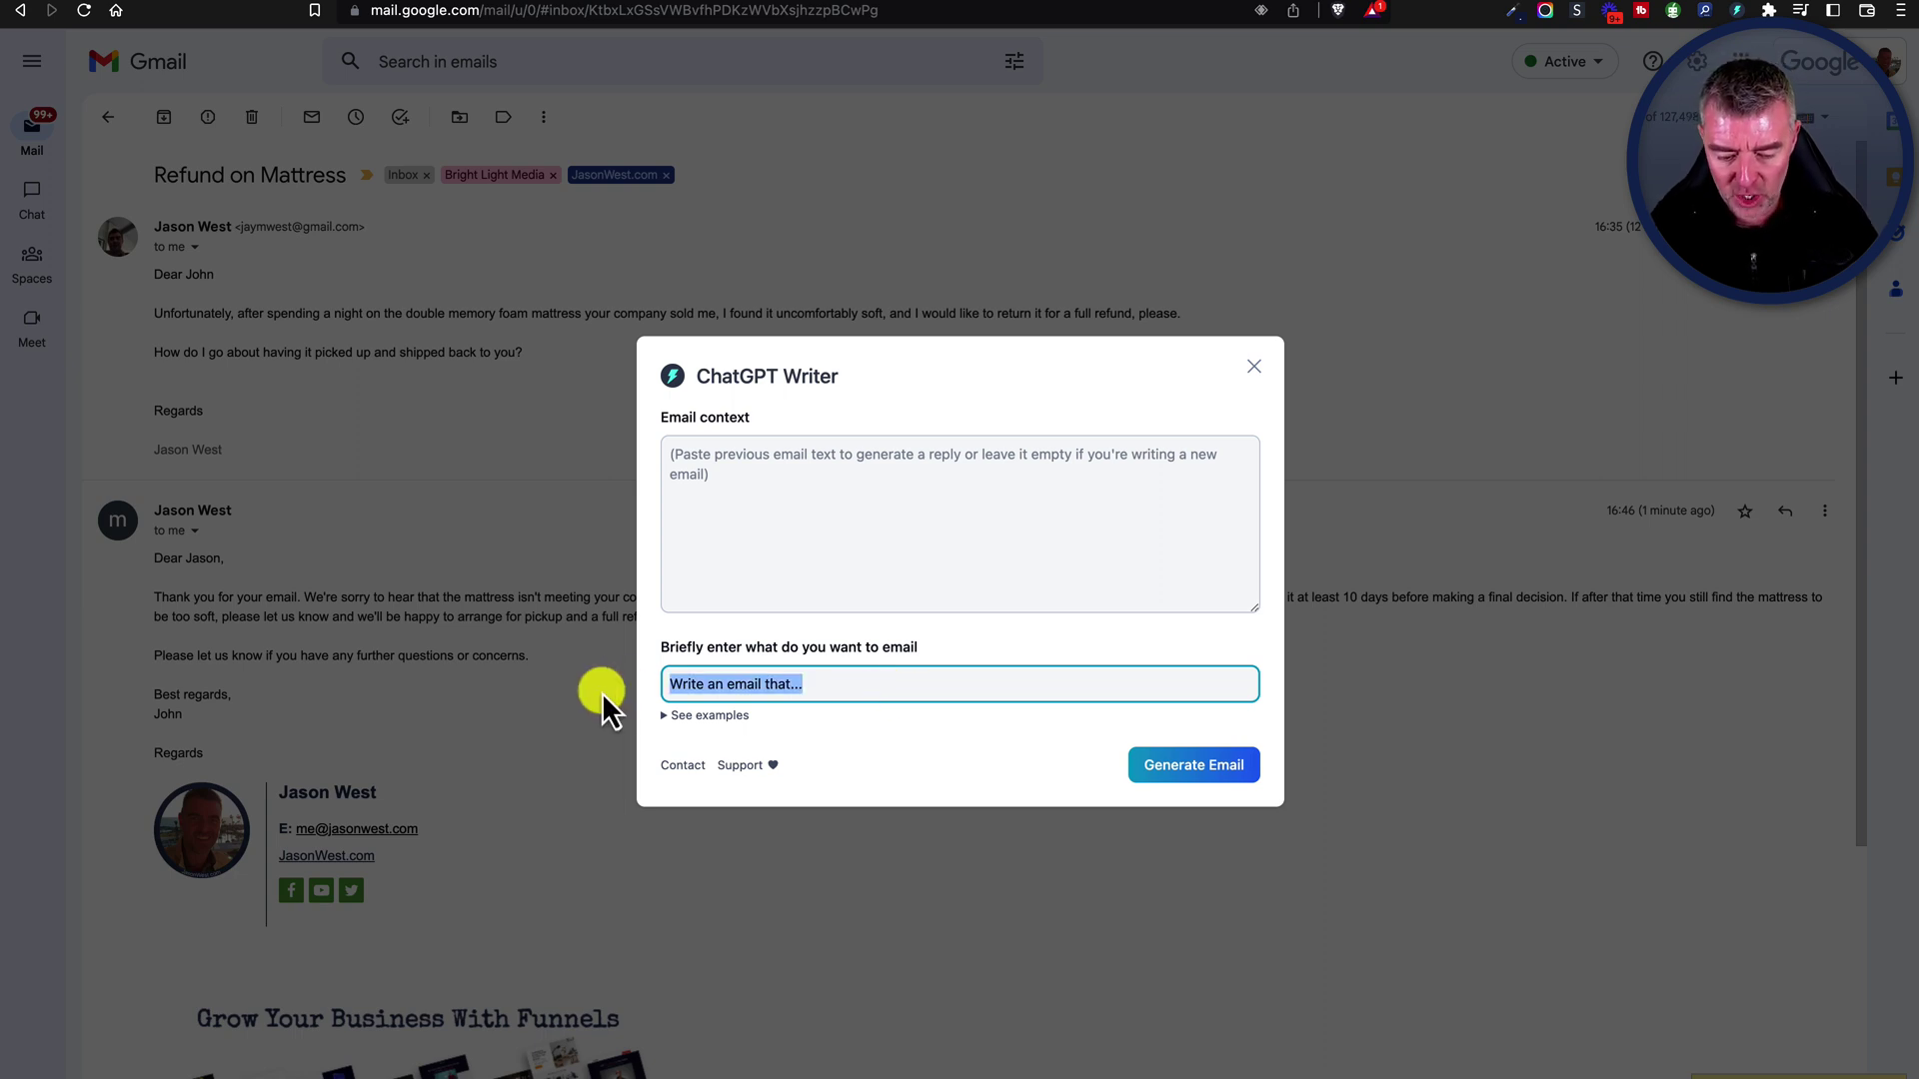
pyautogui.write('Write me 10 tweets ')
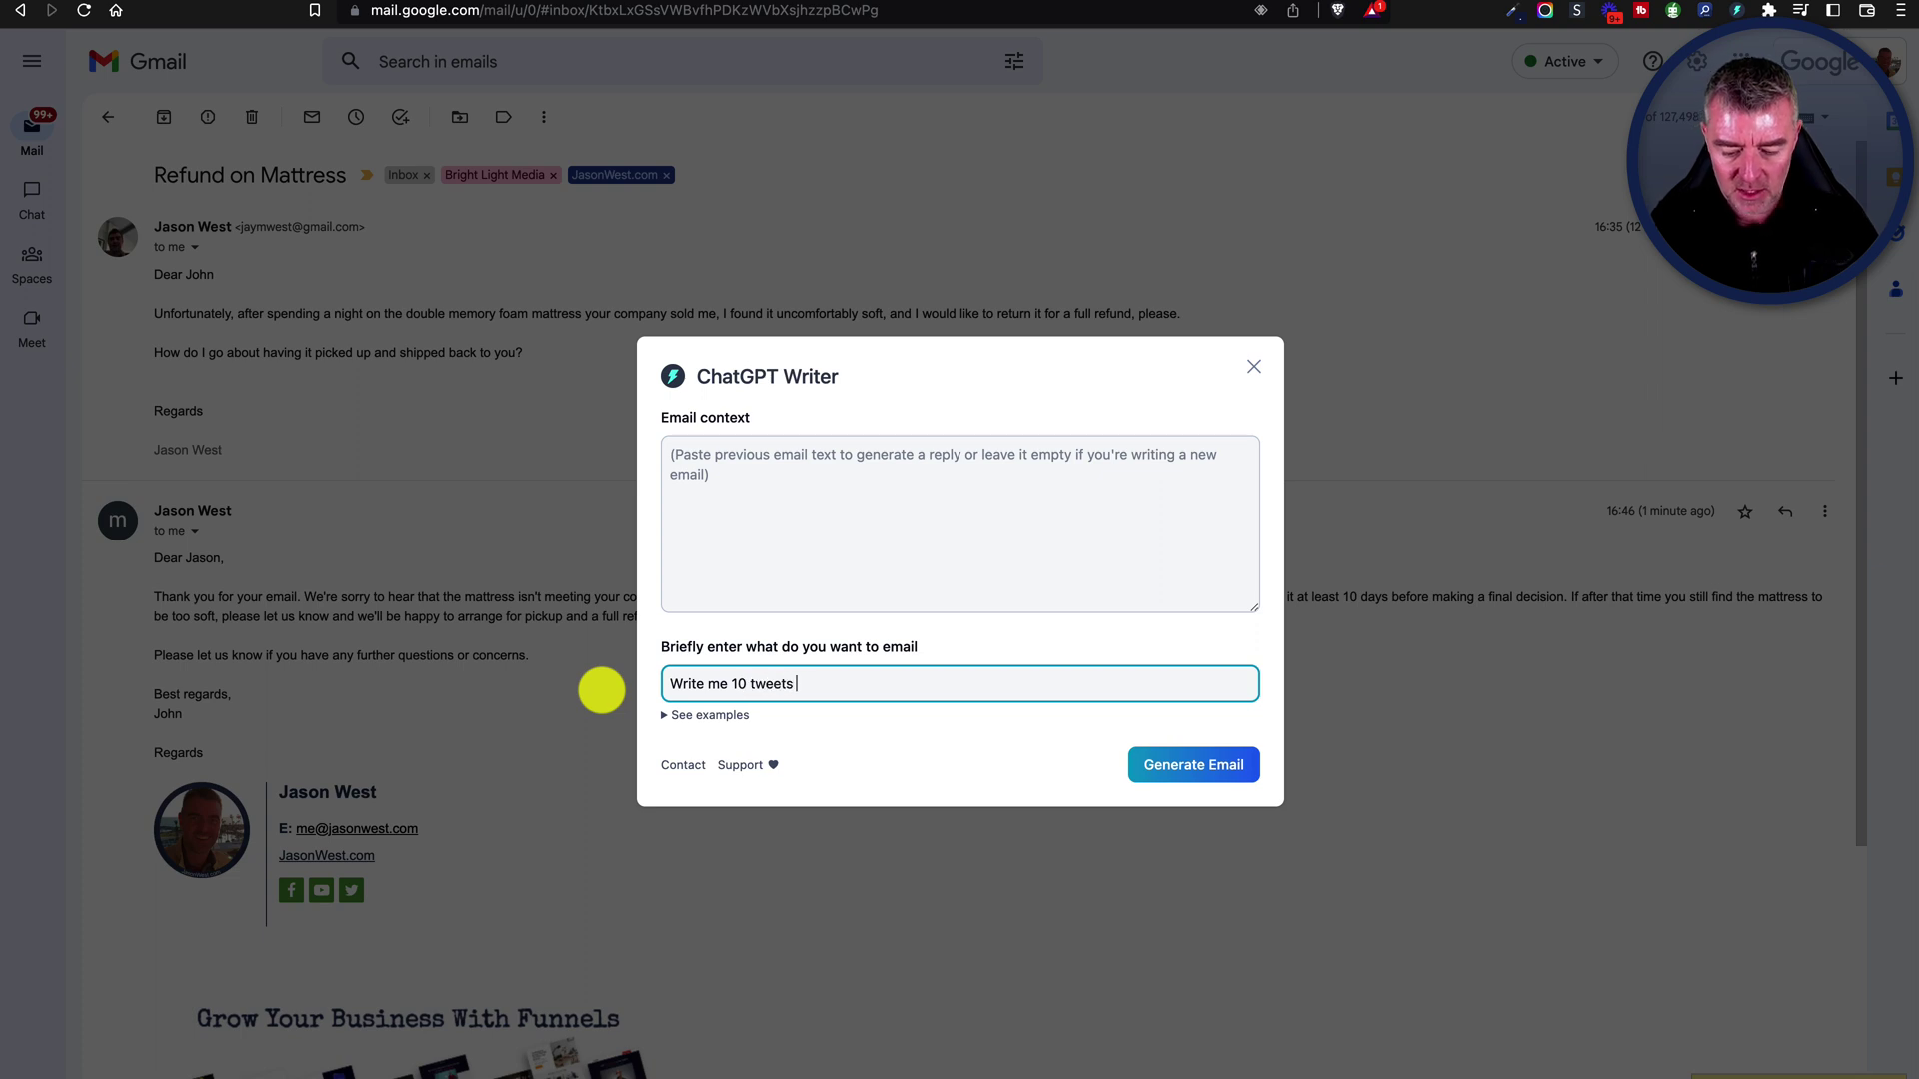
pyautogui.write('about health')
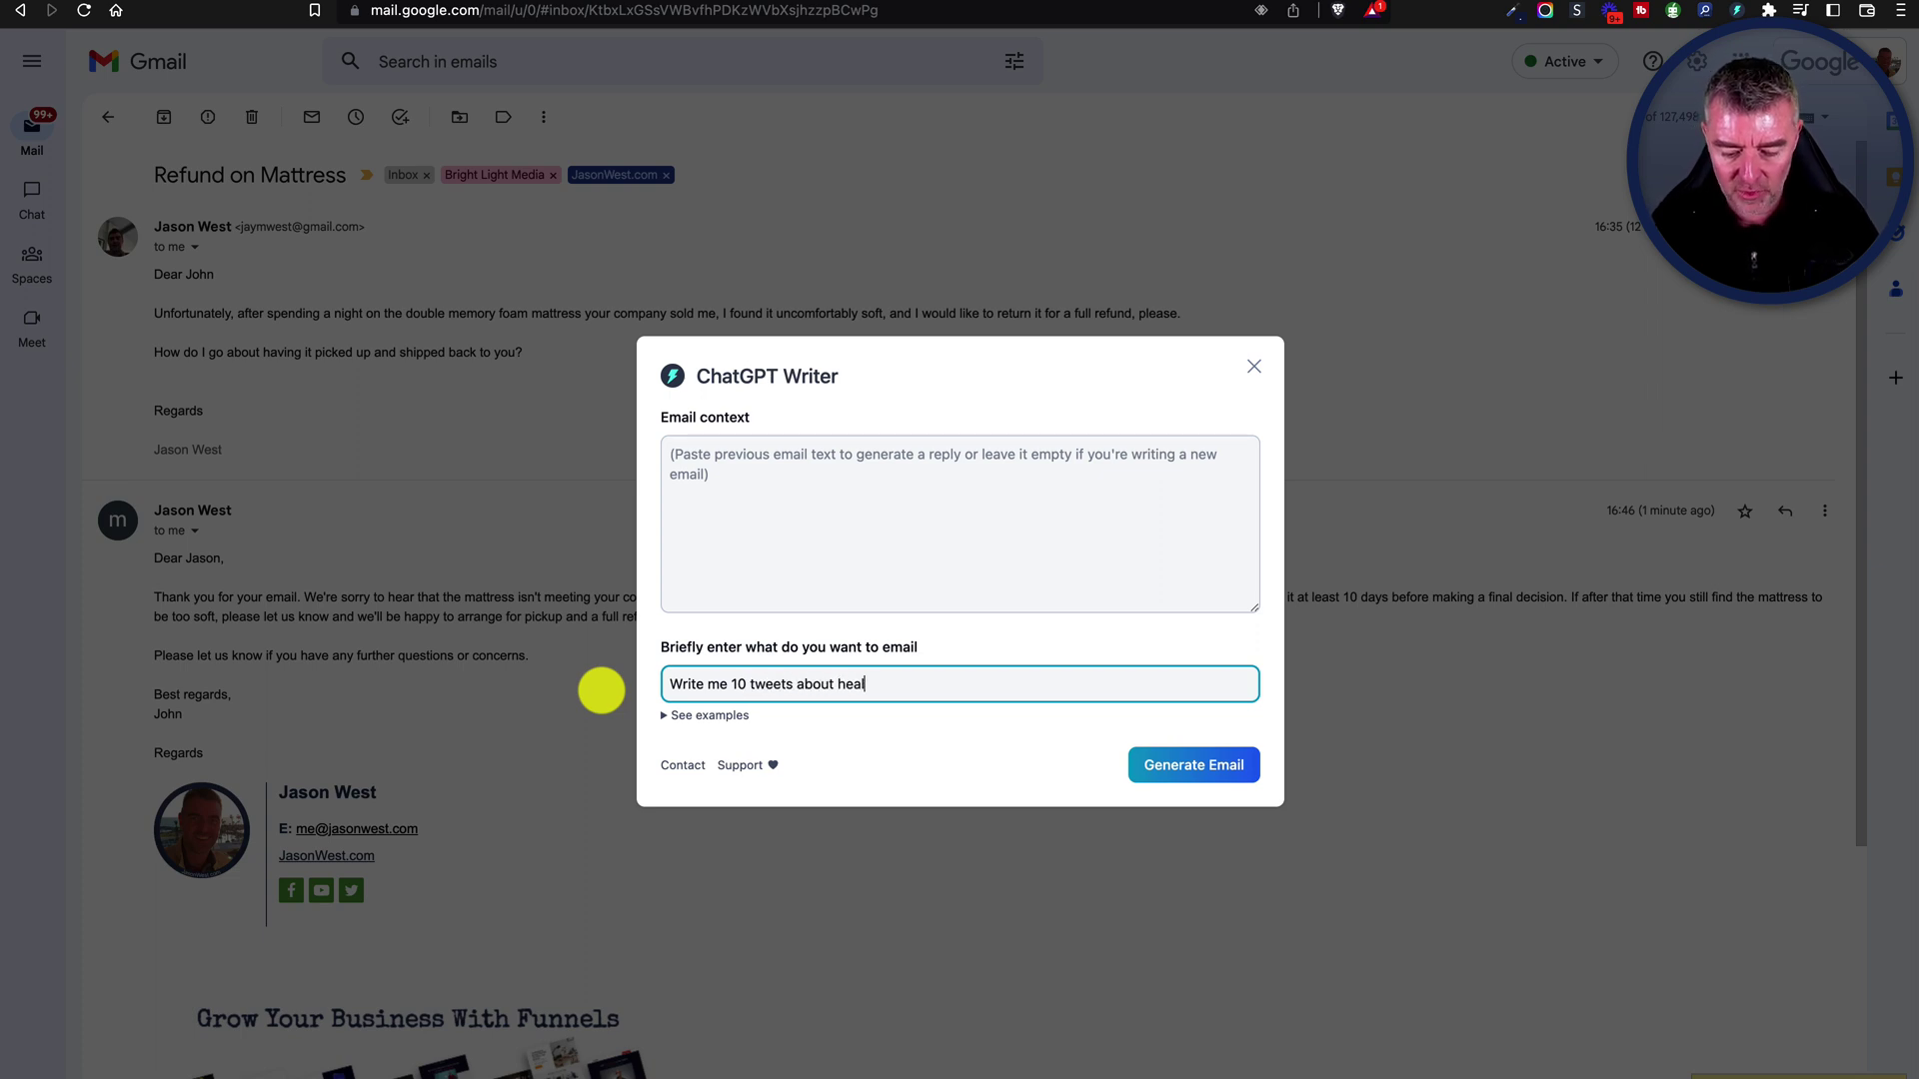
pyautogui.click(1204, 764)
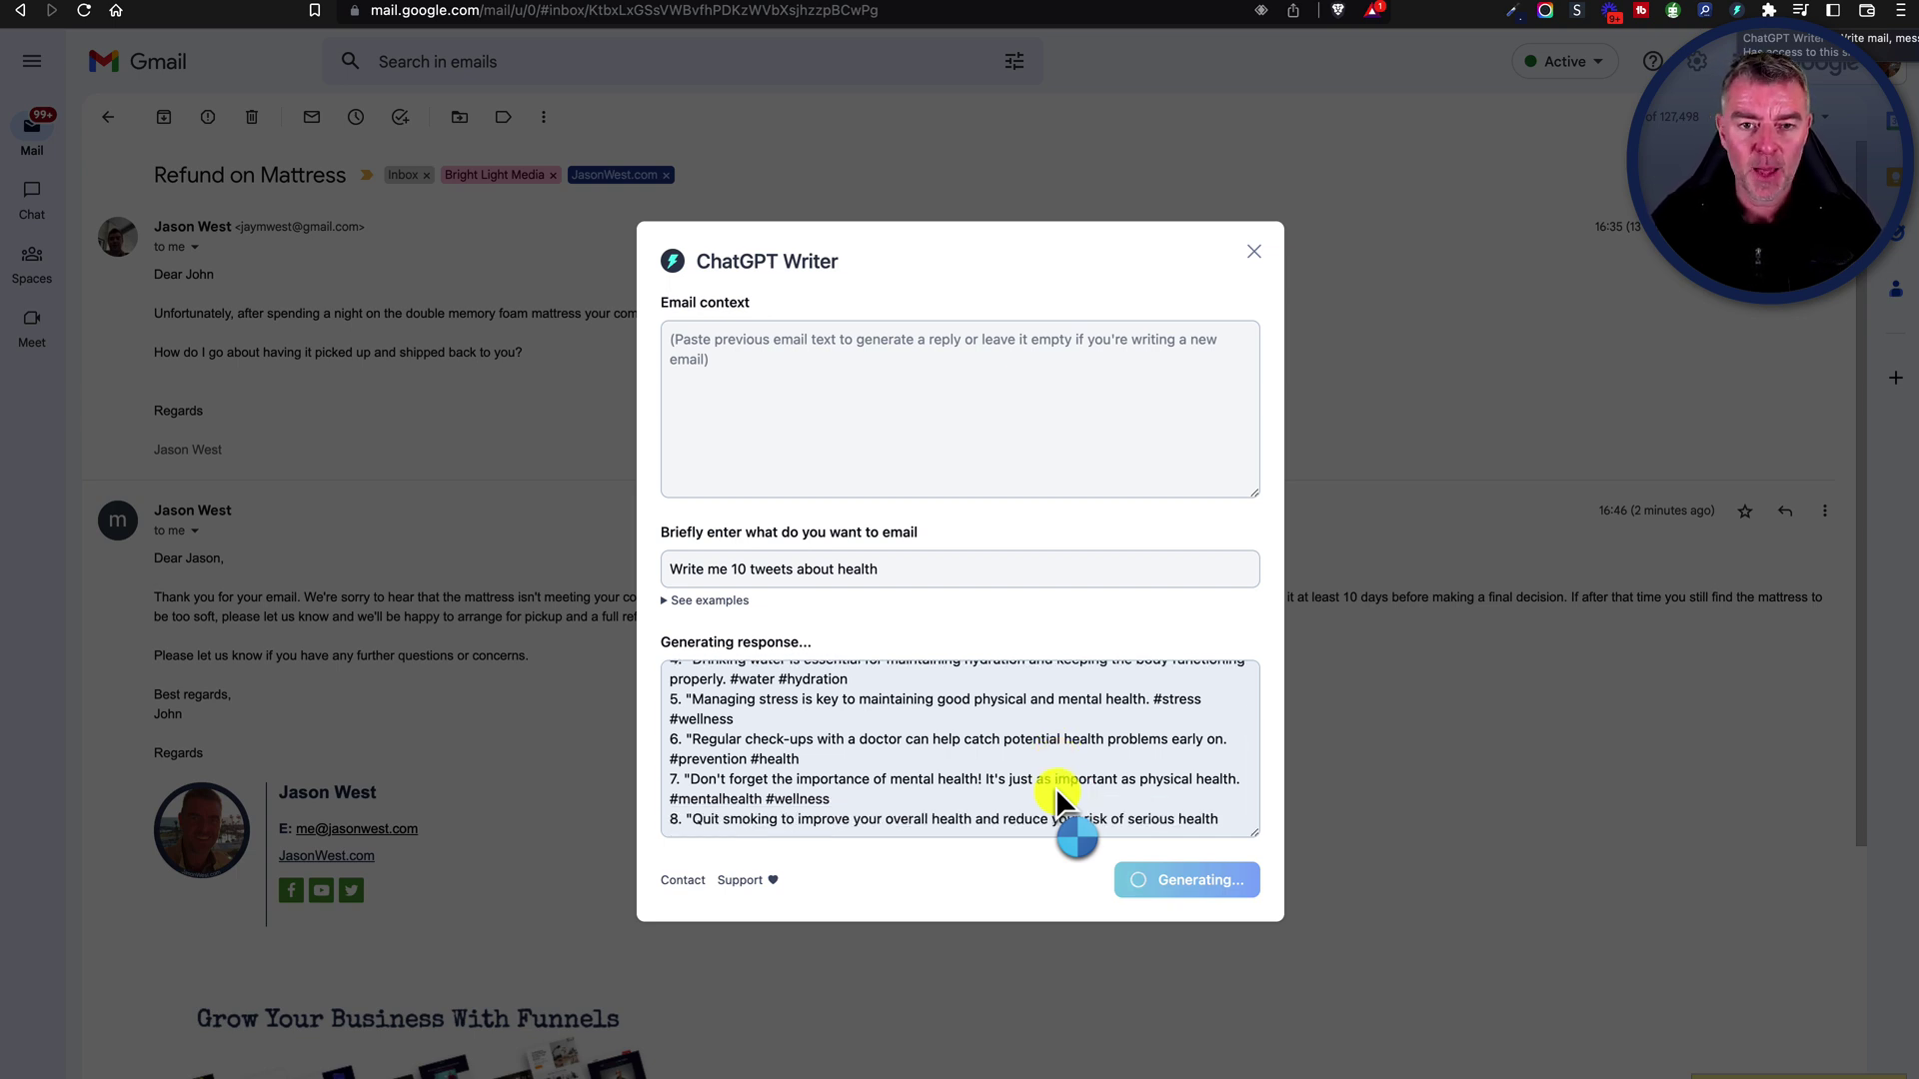
pyautogui.hotkey('ctrl', 'Tab')
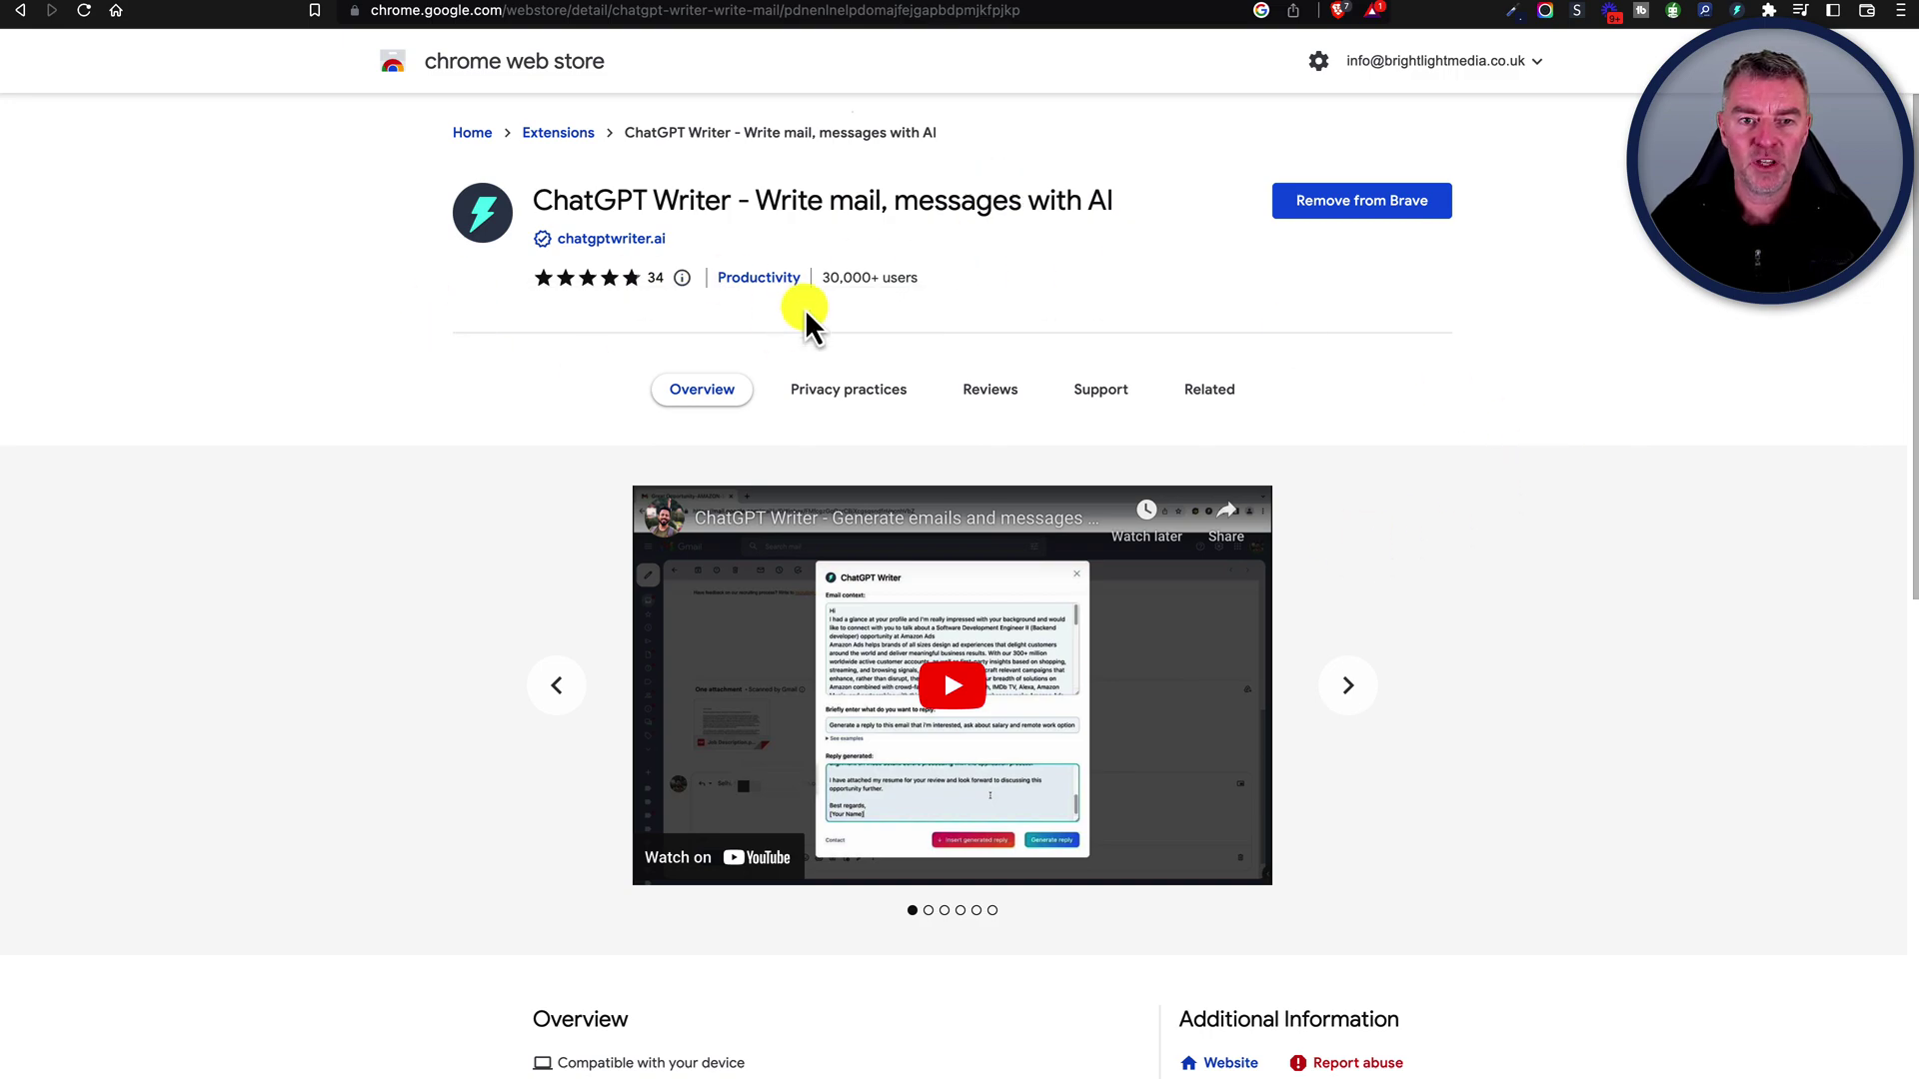
# Scroll the ChatGPT Writer store listing down toward the Related section and back up.
pyautogui.scroll(-3, 1067, 402)
pyautogui.scroll(-6, 1066, 402)
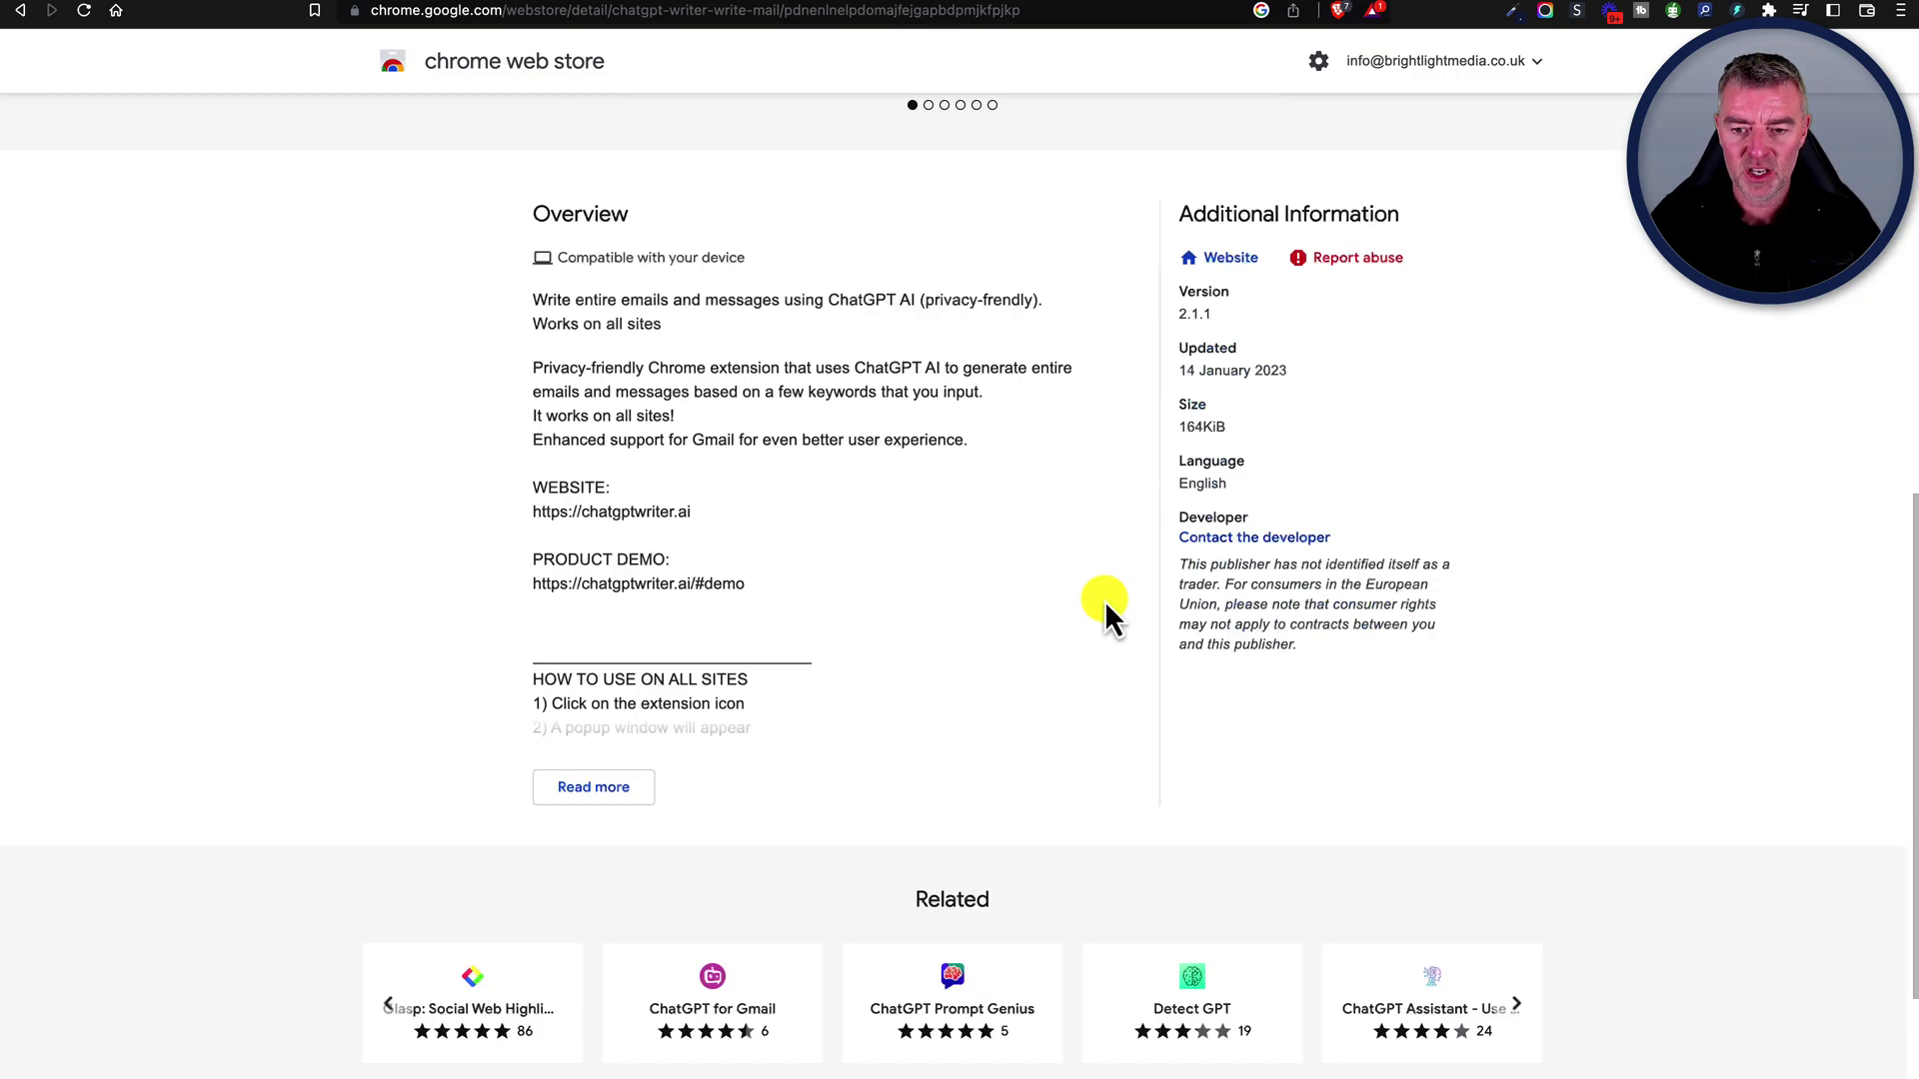
pyautogui.scroll(10, 1105, 599)
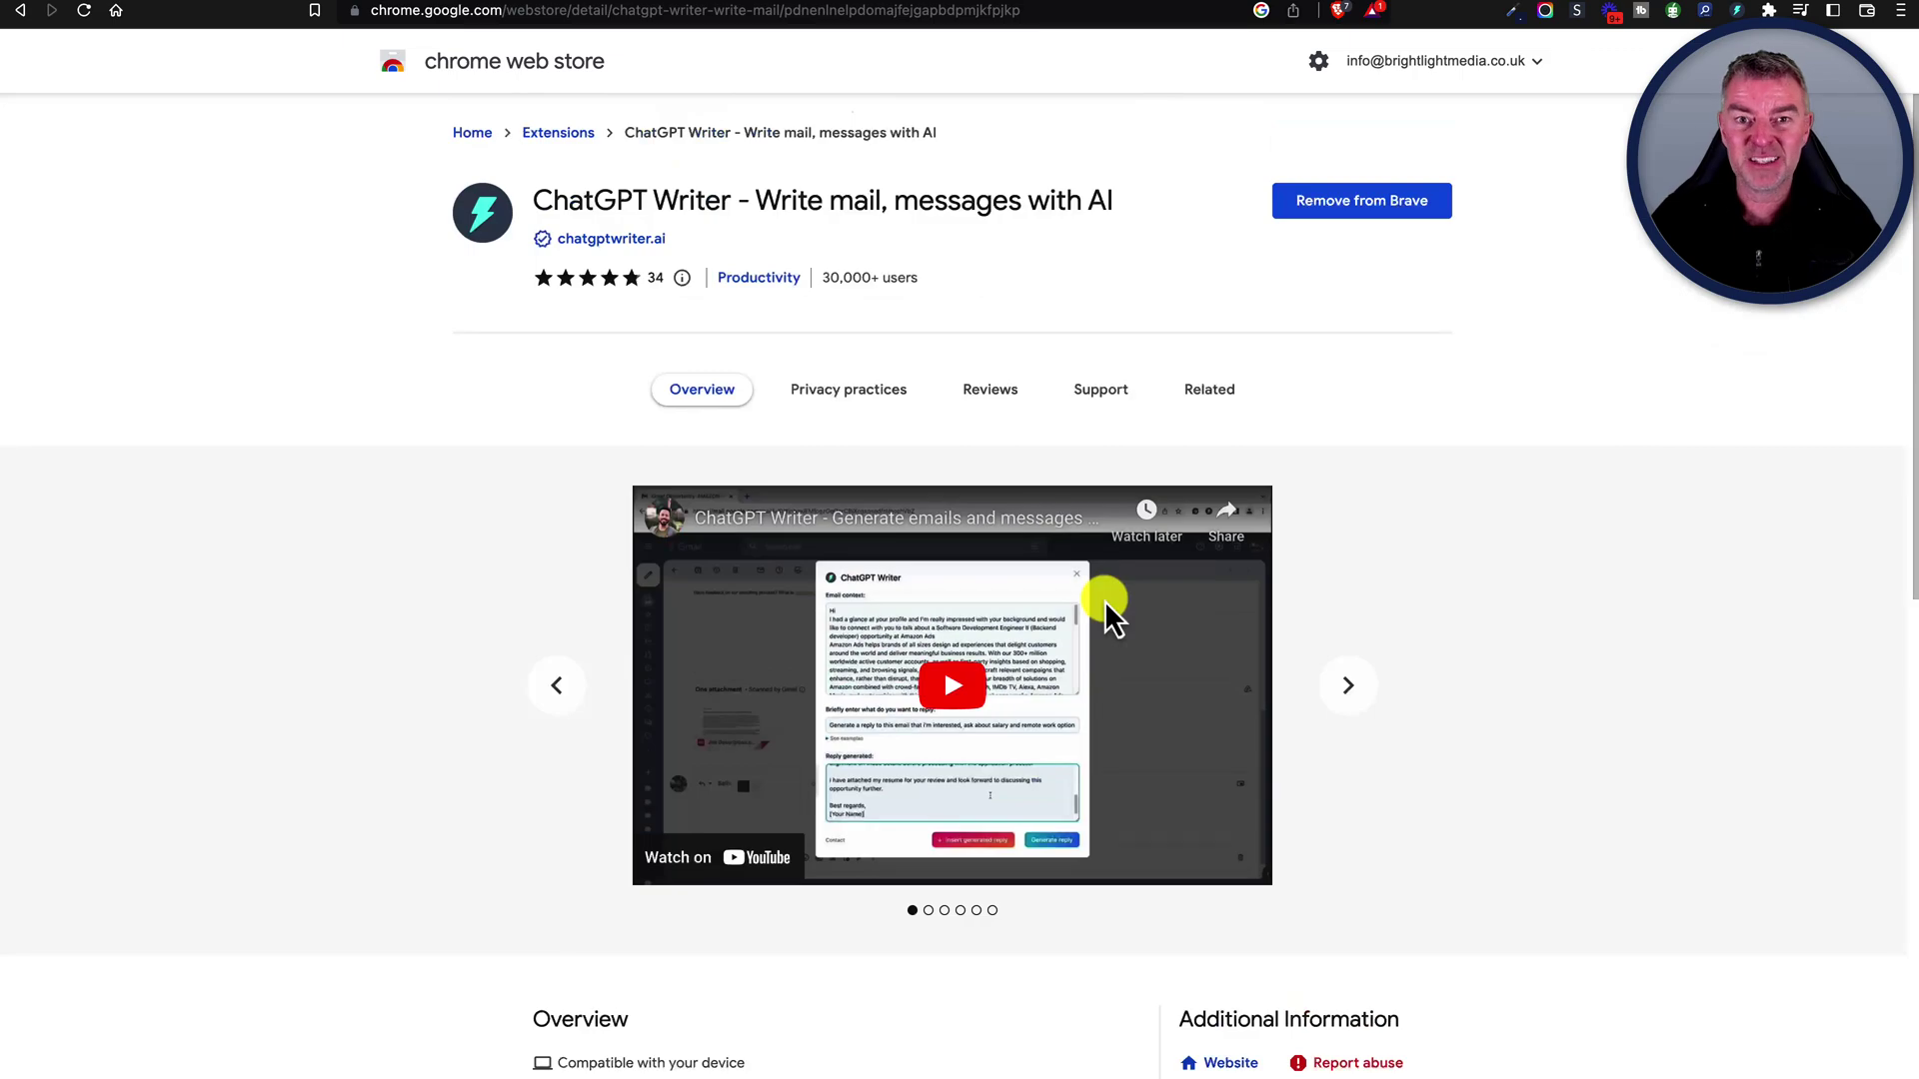